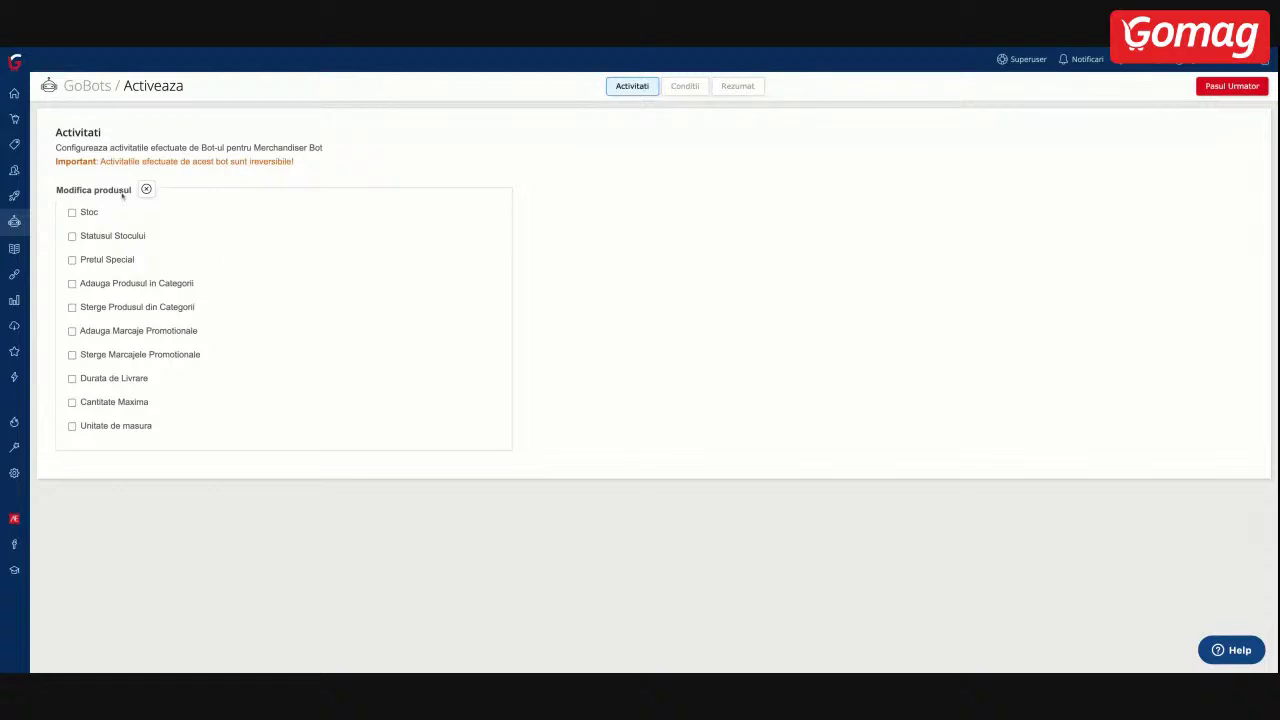
- Enable the Stoc and Statusul Stocului activities for the product and open the stock status options
{"action": "left_click", "coordinate": [72, 213]}
{"action": "left_click", "coordinate": [72, 236]}
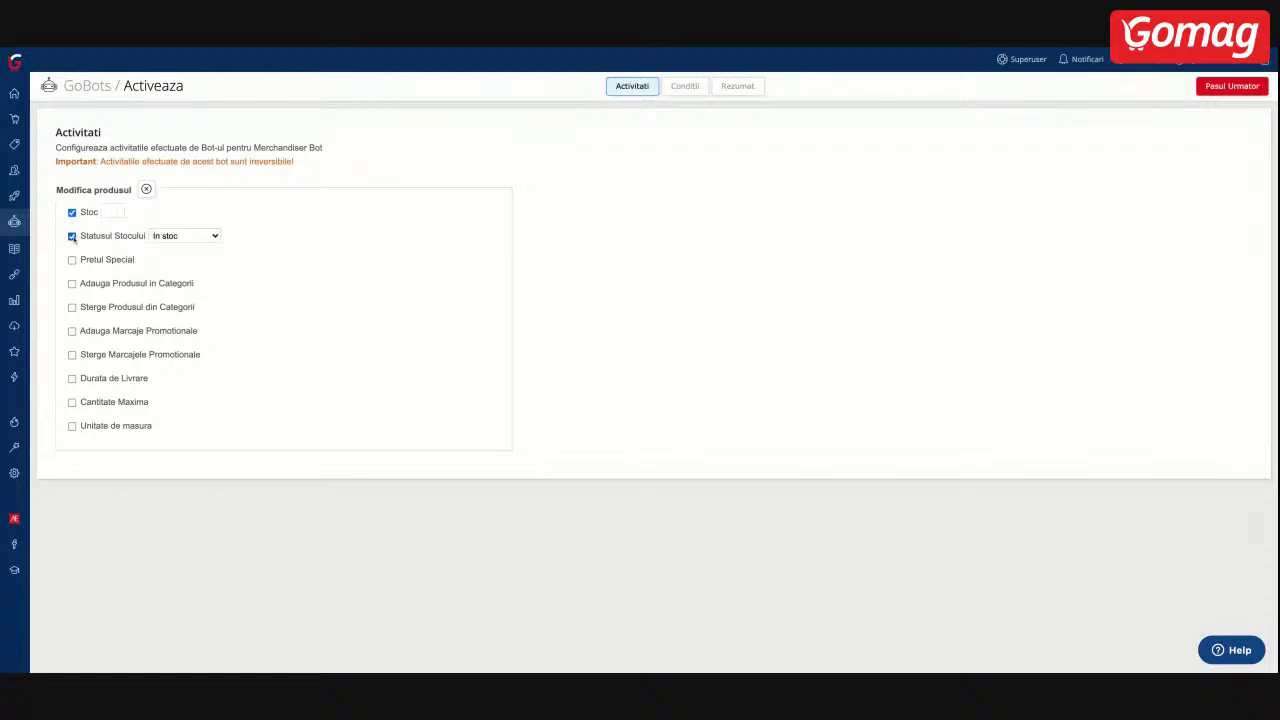
{"action": "left_click", "coordinate": [194, 238]}
- Enable Adauga Produsul in Categorii and disable the Statusul Stocului and Stoc activities
{"action": "left_click", "coordinate": [72, 284]}
{"action": "left_click", "coordinate": [72, 236]}
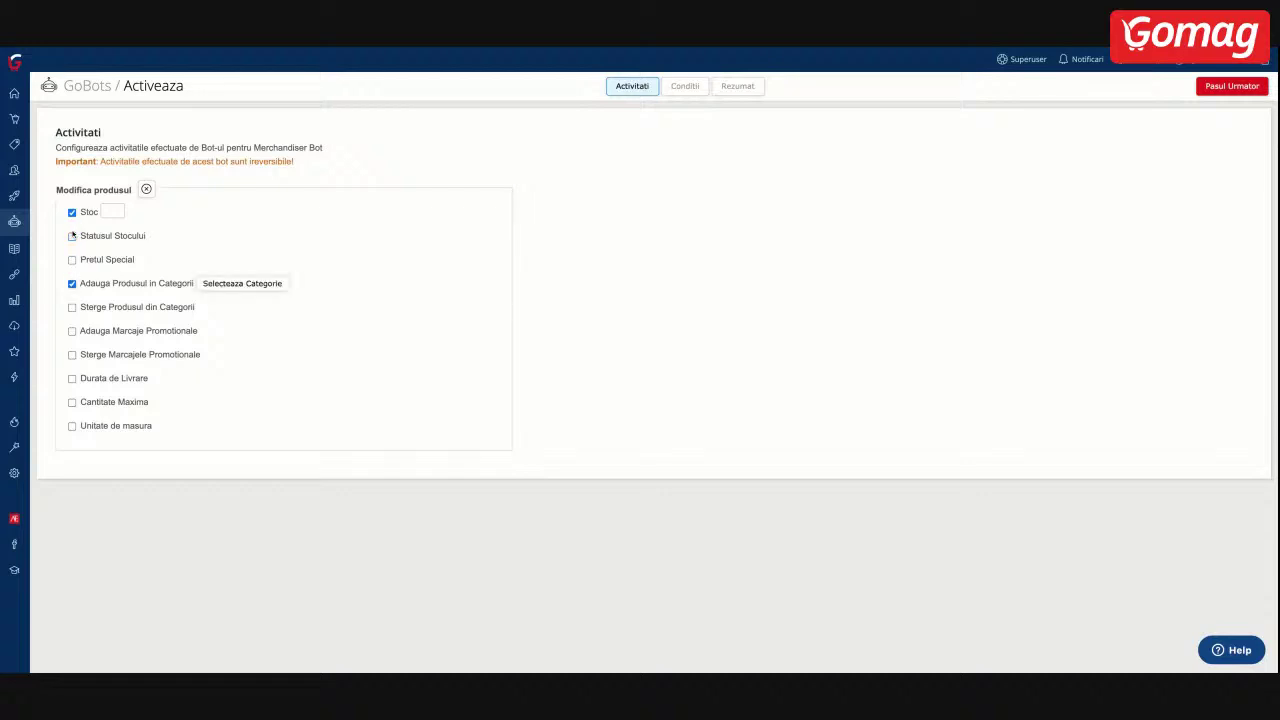
{"action": "left_click", "coordinate": [72, 212]}
- Examine the categories available for adding products and leave the selection without choosing any
{"action": "left_click", "coordinate": [256, 288]}
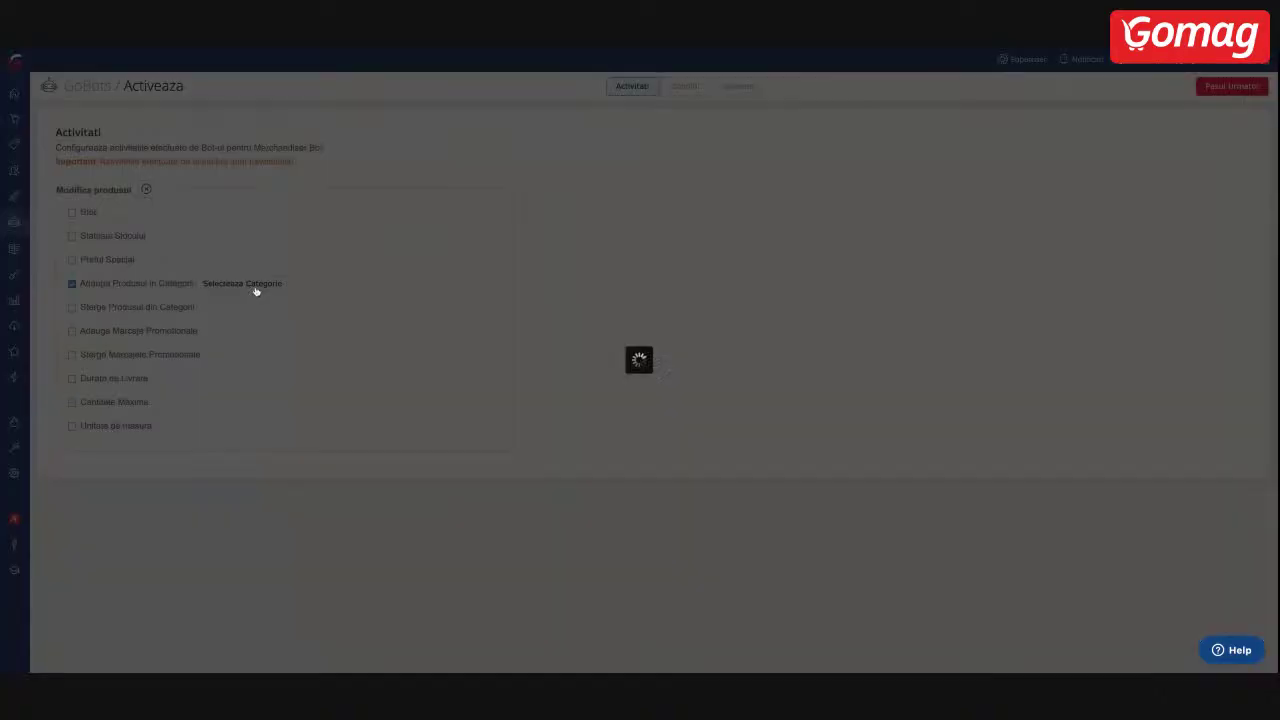
{"action": "scroll", "coordinate": [460, 322], "scroll_direction": "down", "scroll_amount": 10}
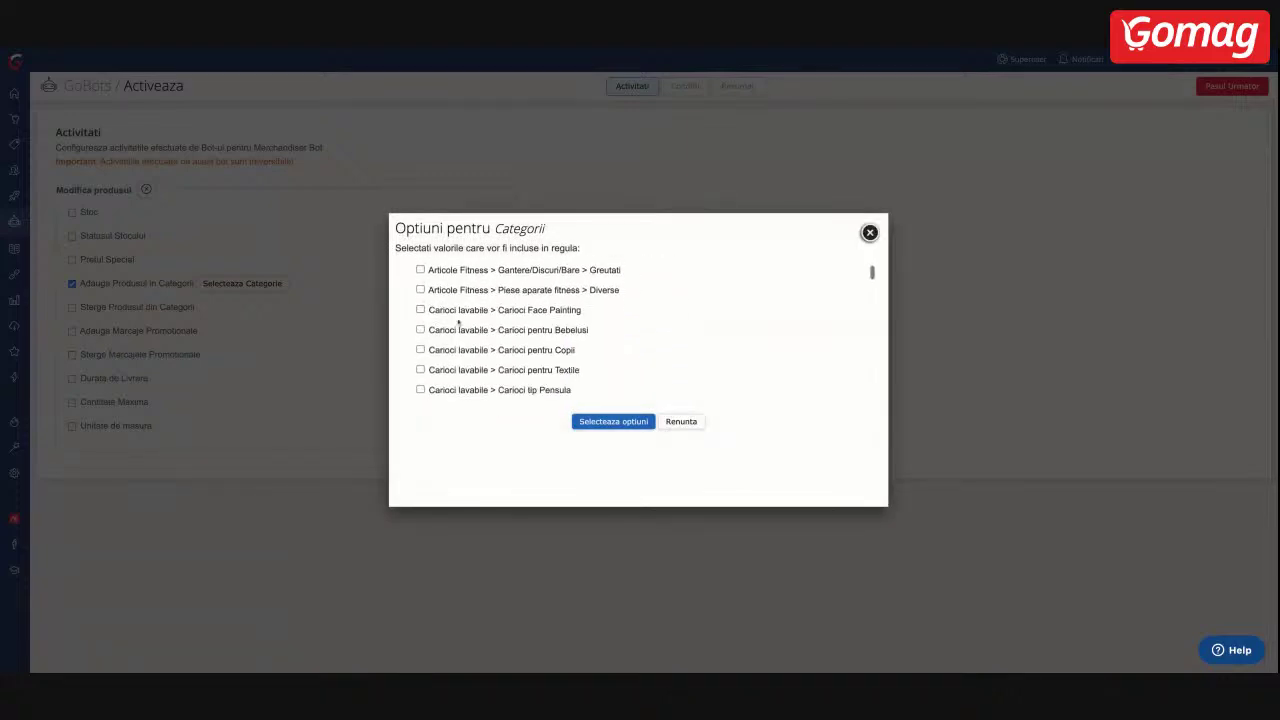
{"action": "scroll", "coordinate": [458, 322], "scroll_direction": "down", "scroll_amount": 3}
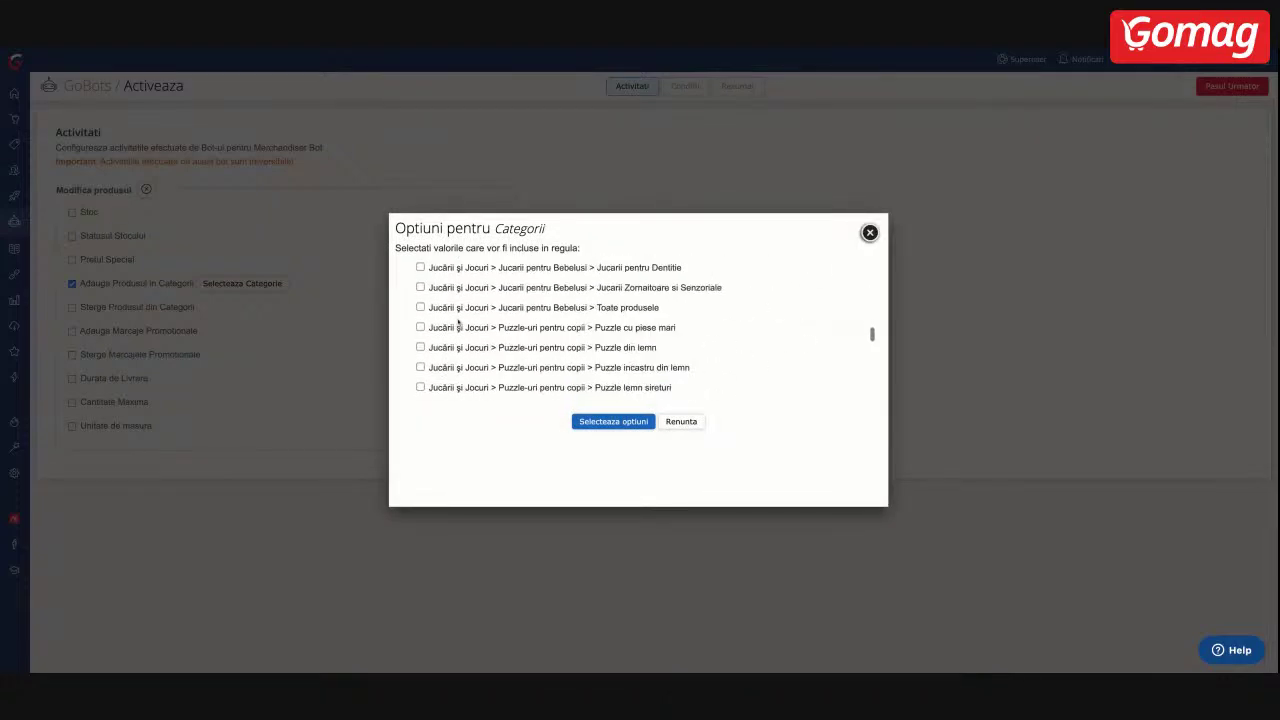
{"action": "left_click", "coordinate": [689, 427]}
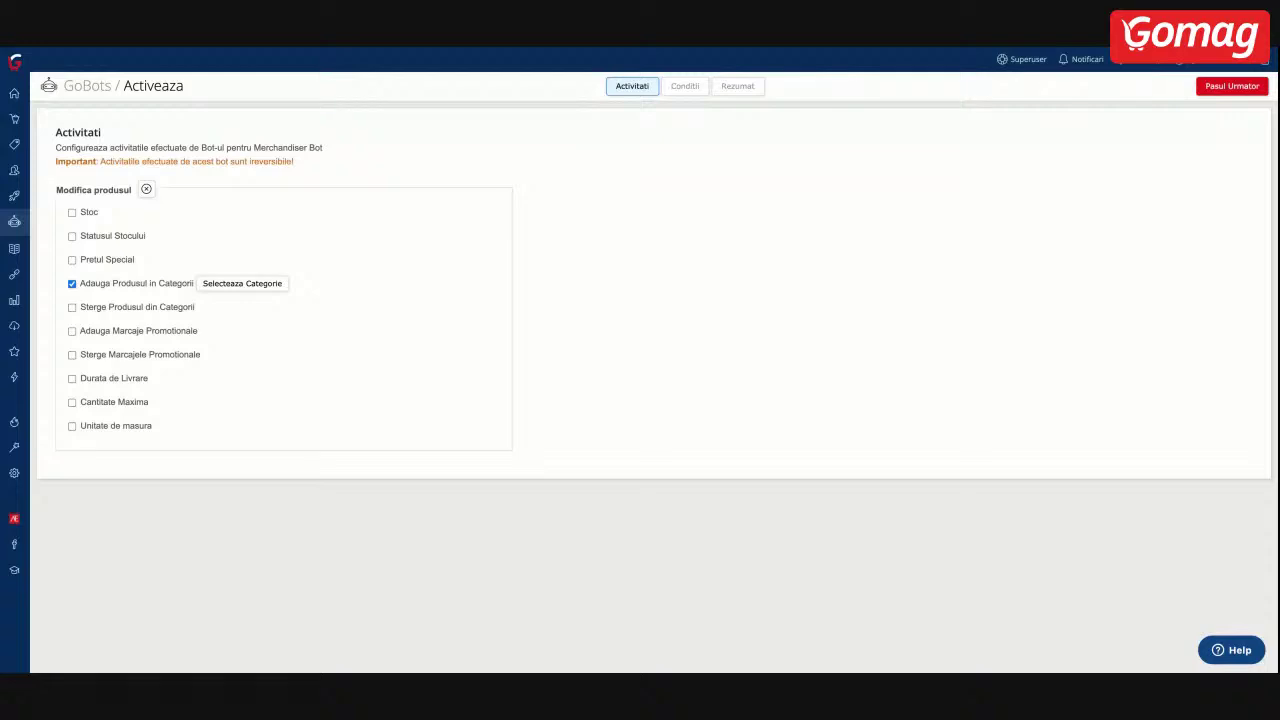
- Enable Adauga Marcaje Promotionale as the only product activity, leaving both category activities disabled
{"action": "left_click", "coordinate": [72, 308]}
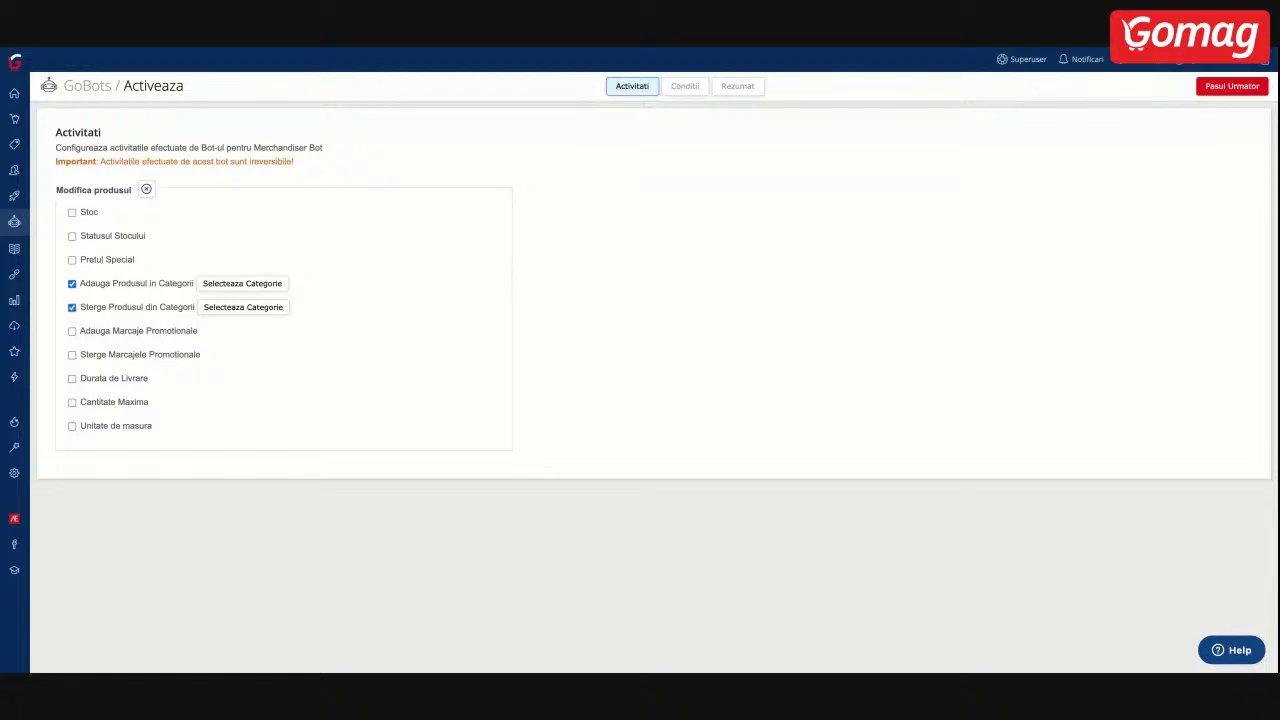
{"action": "left_click", "coordinate": [72, 331]}
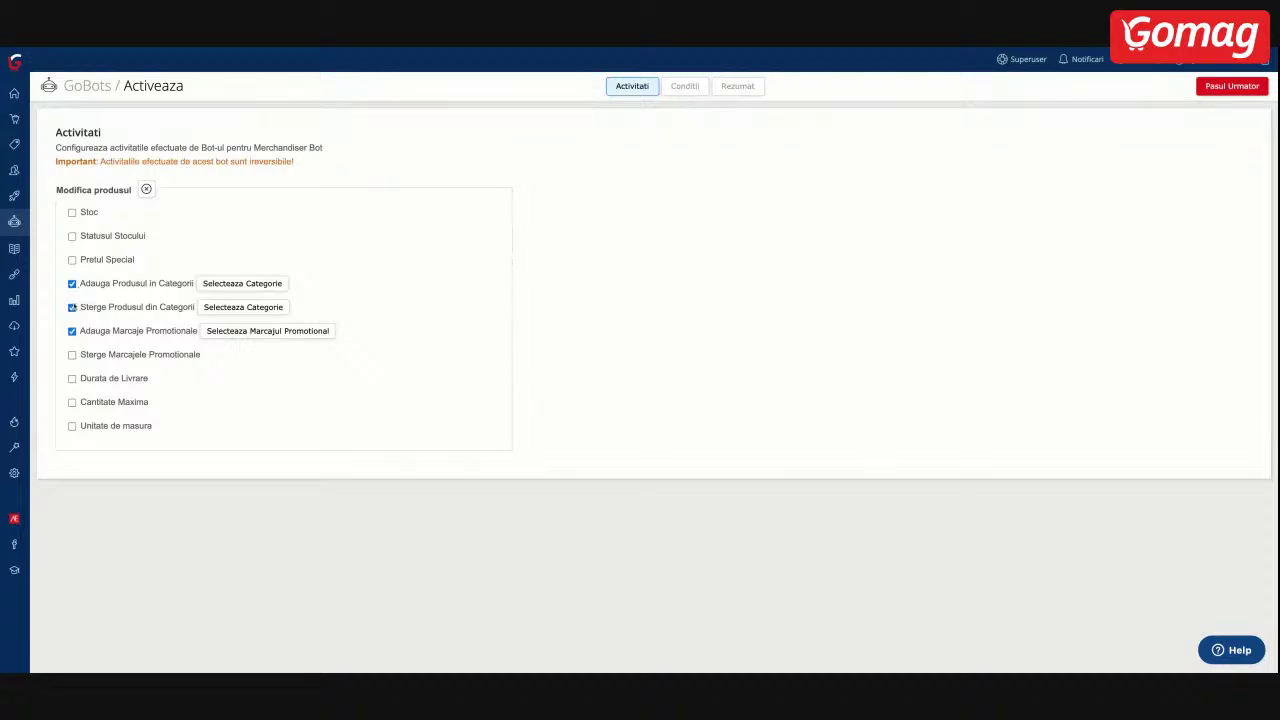
{"action": "left_click", "coordinate": [72, 307]}
{"action": "left_click", "coordinate": [72, 283]}
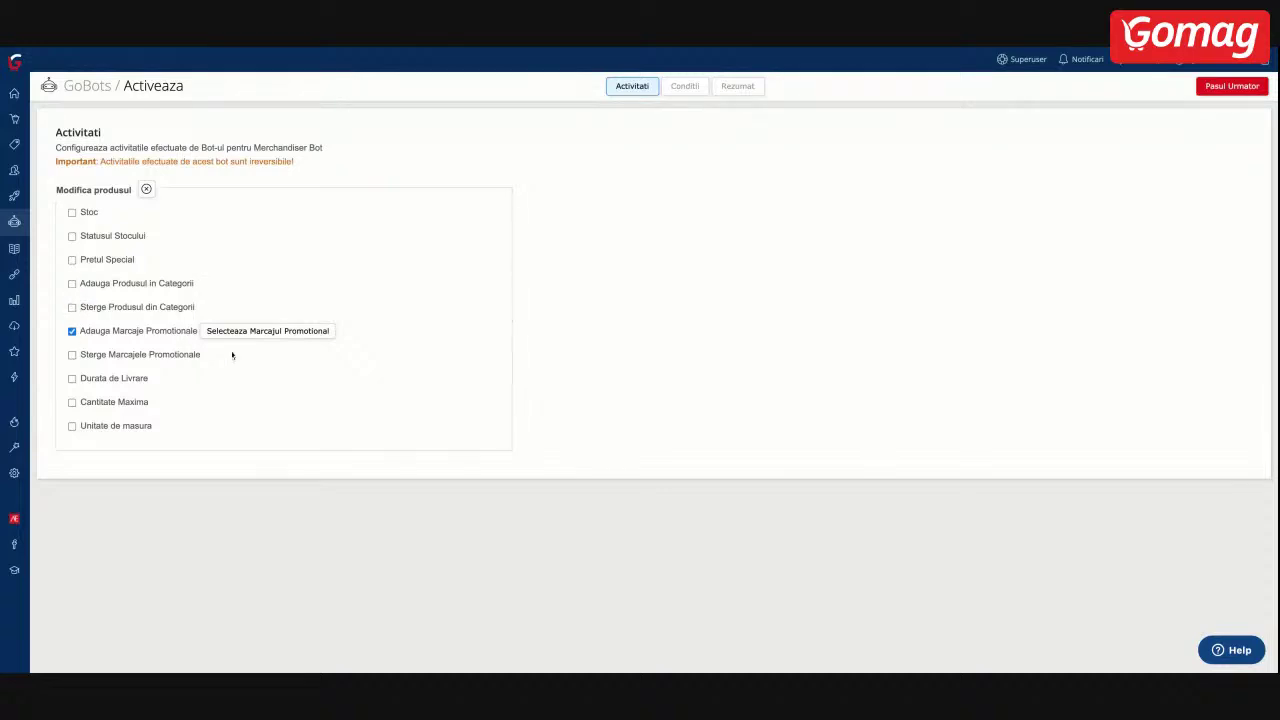
- View the promotional labels available for the product without selecting any, and proceed to the next setup stage
{"action": "left_click", "coordinate": [294, 336]}
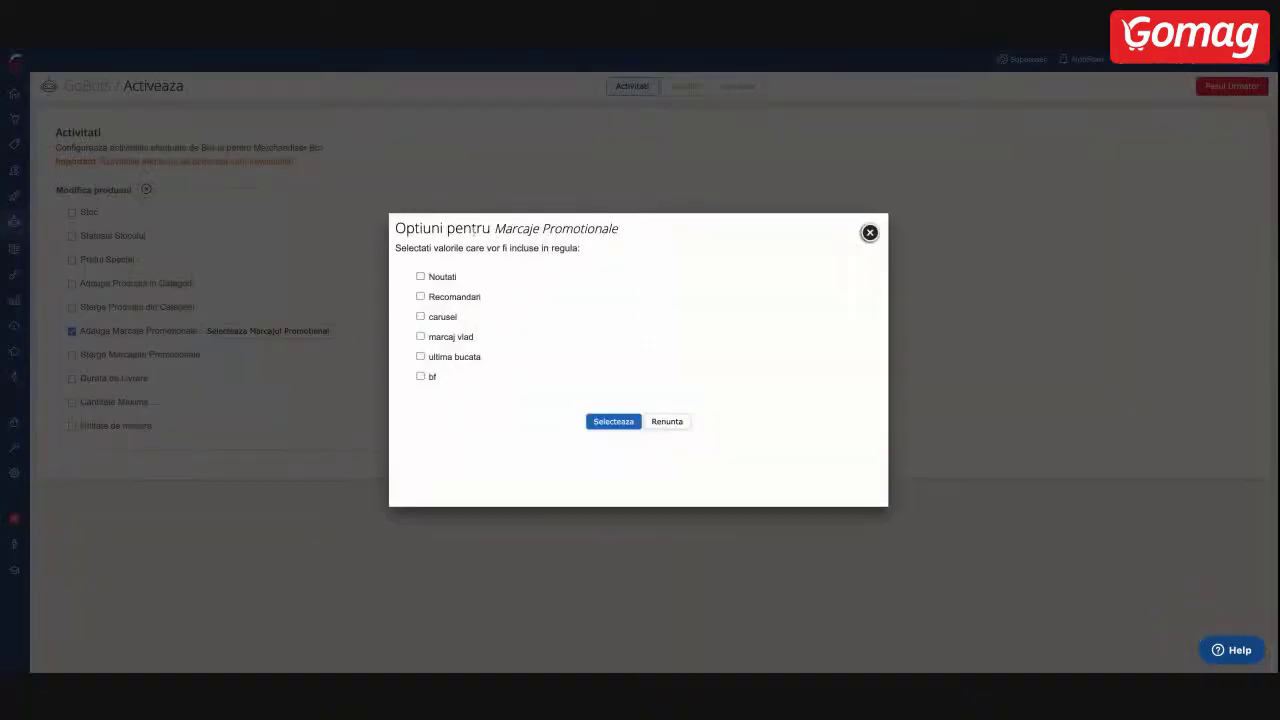
{"action": "left_click", "coordinate": [870, 232]}
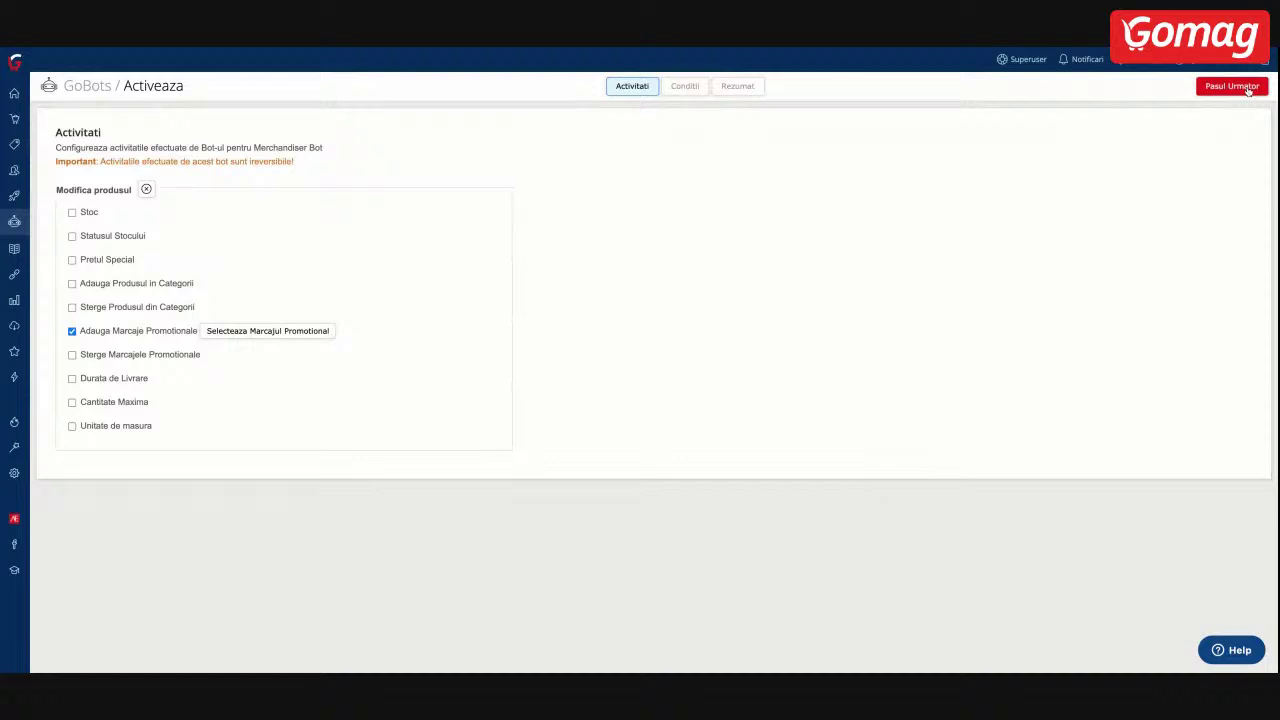
{"action": "left_click", "coordinate": [1240, 87]}
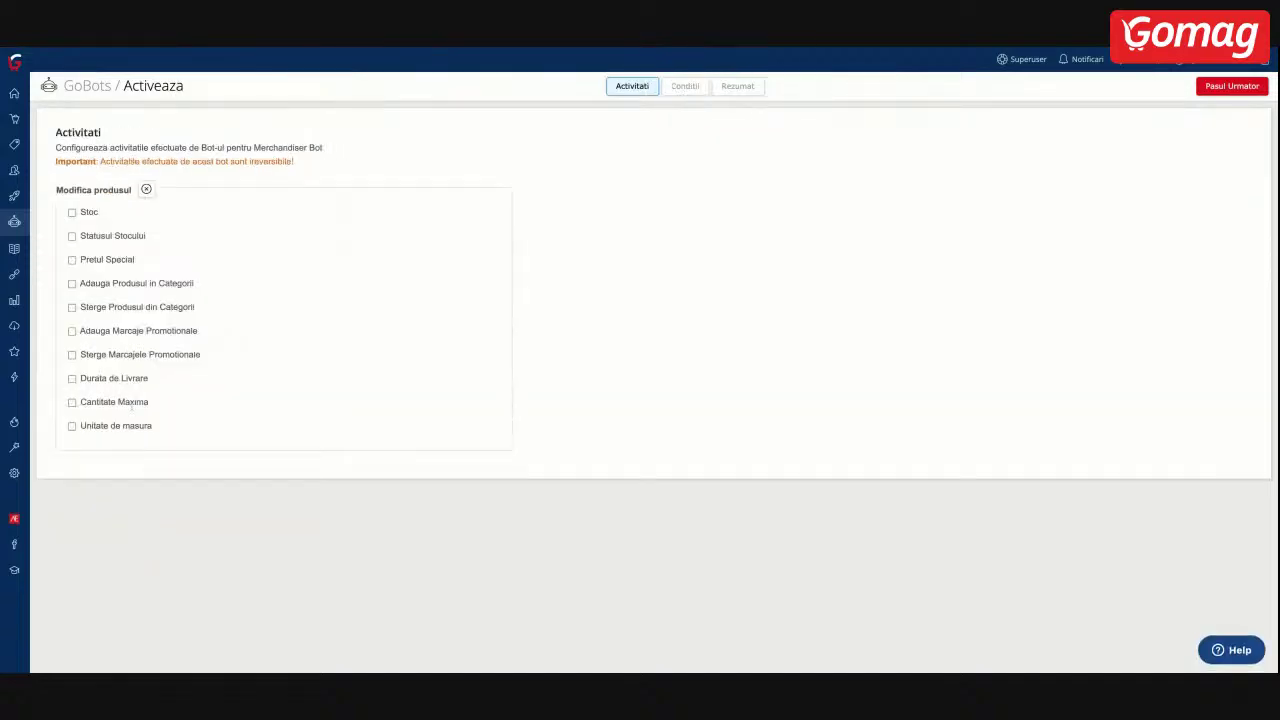
- Enable the Durata de Livrare activity for the product
{"action": "left_click", "coordinate": [71, 379]}
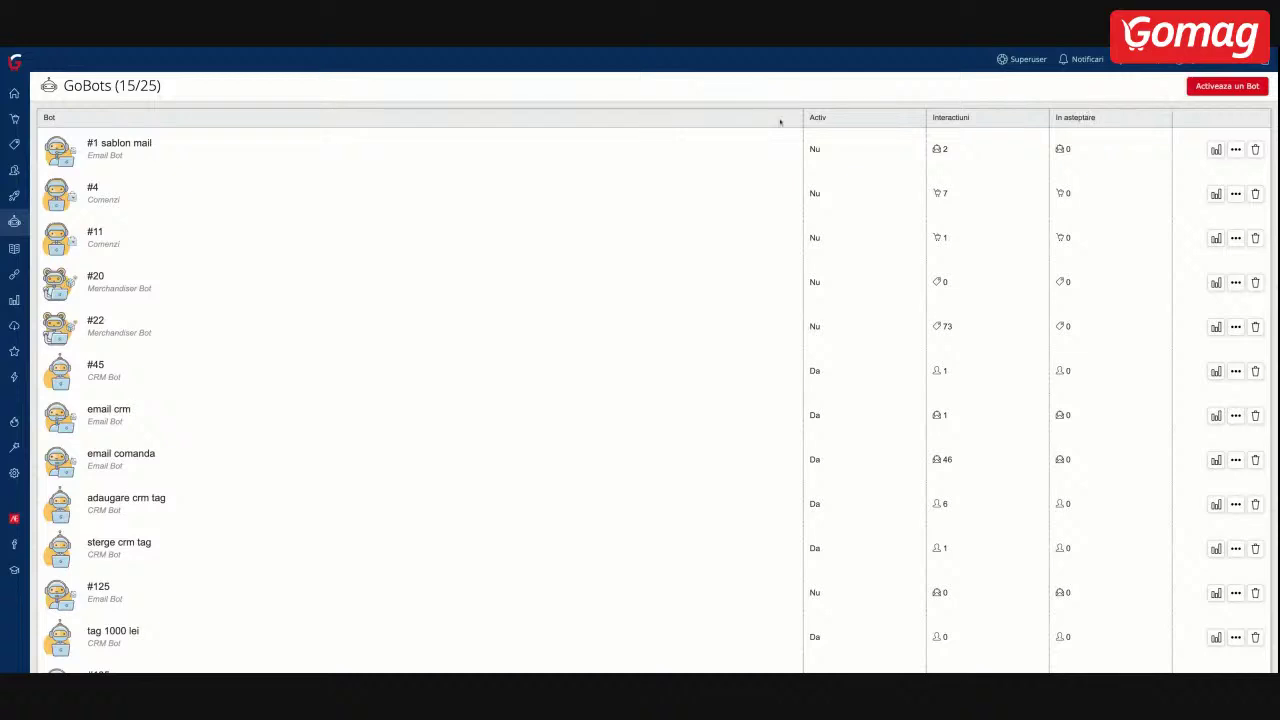
- Start activating a new bot of the Comenzi type and open its activities
{"action": "left_click", "coordinate": [1227, 88]}
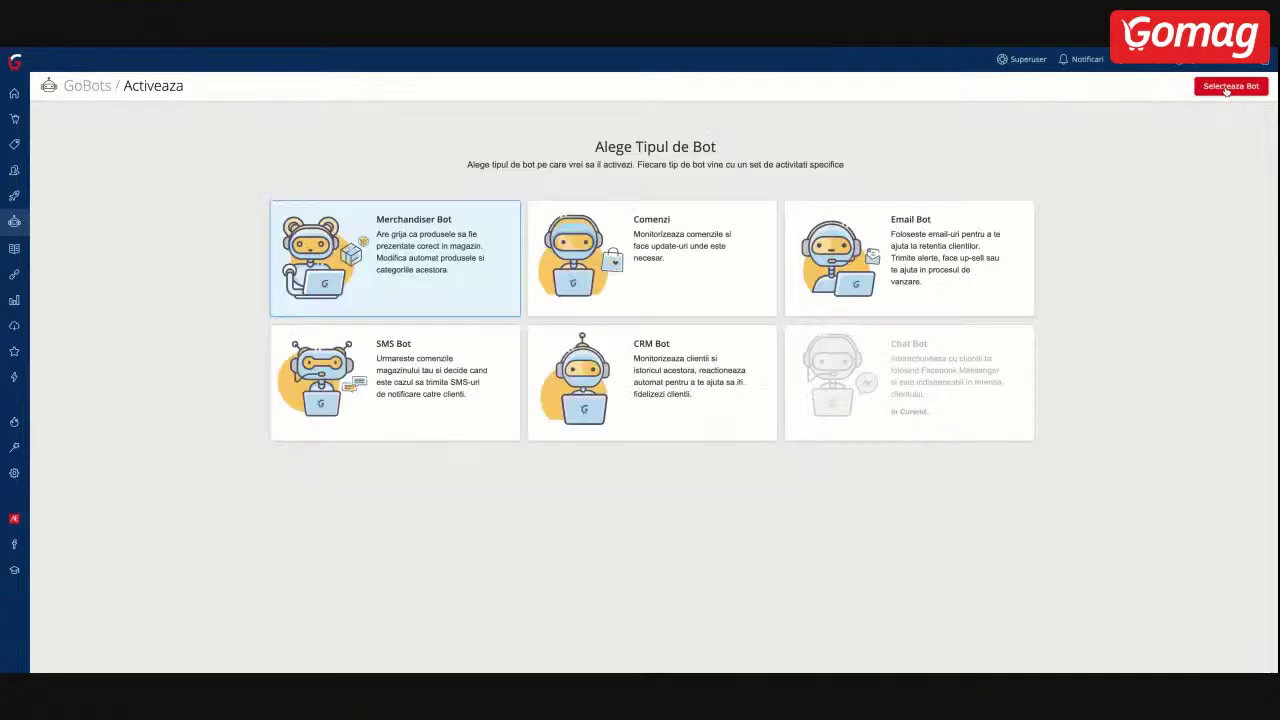
{"action": "left_click", "coordinate": [665, 219]}
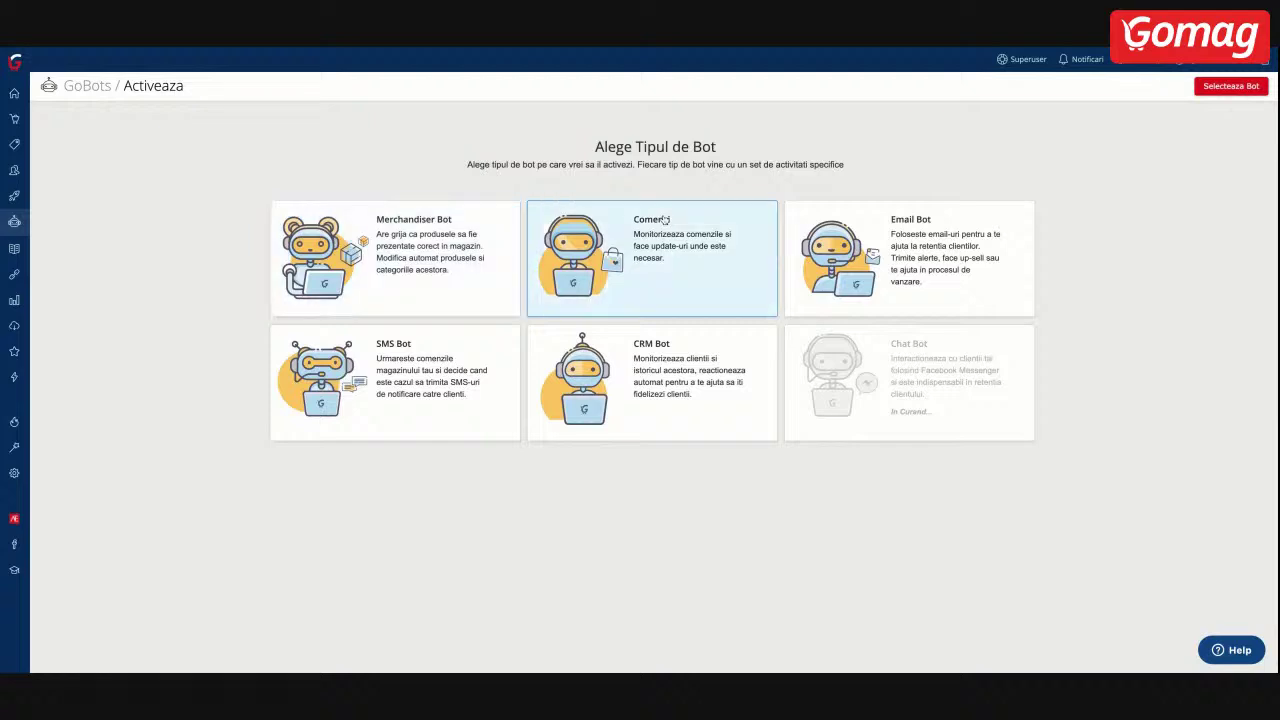
{"action": "left_click", "coordinate": [1240, 91]}
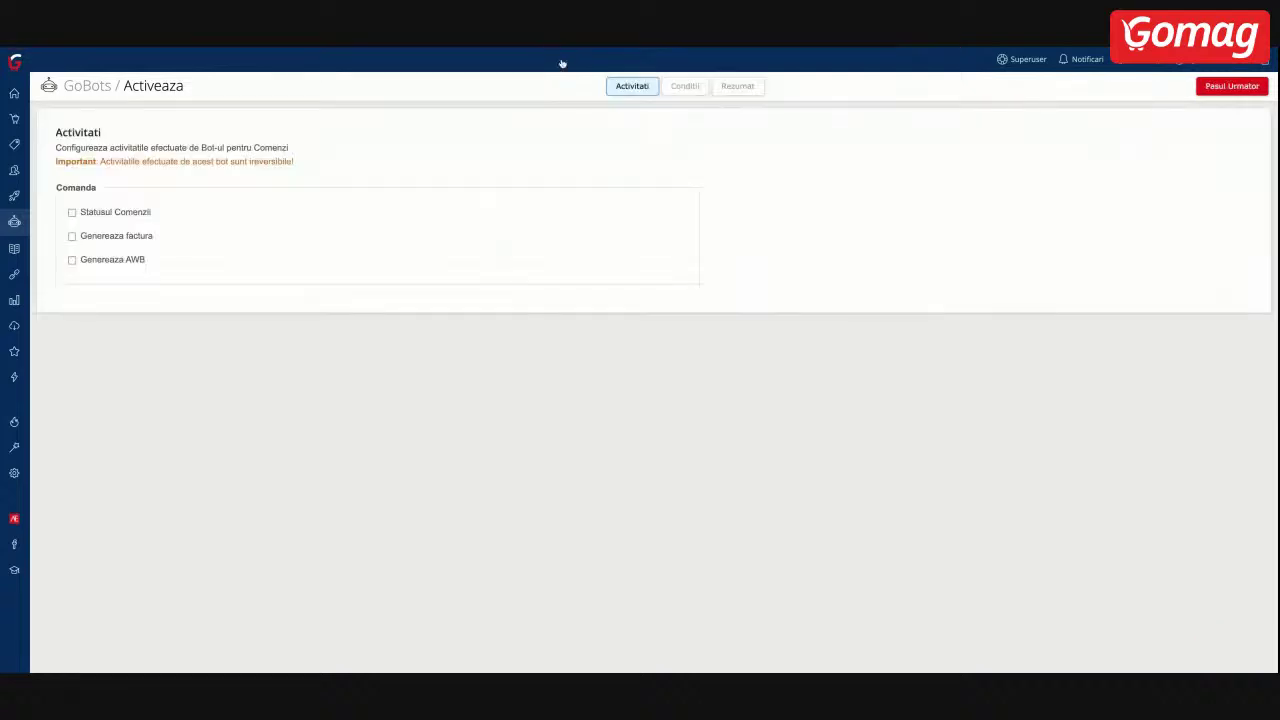
- Enable the Statusul Comenzii and Genereaza factura activities for orders, and open the order status options
{"action": "left_click", "coordinate": [72, 213]}
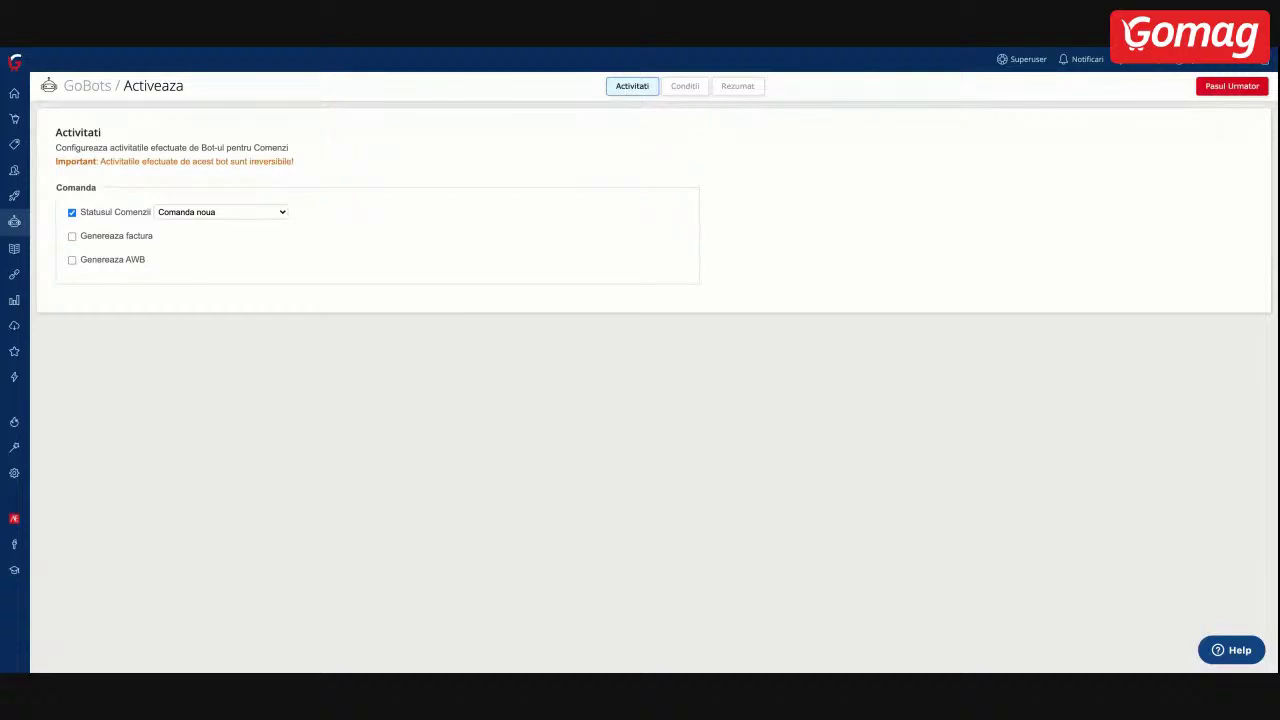
{"action": "left_click", "coordinate": [72, 236]}
{"action": "left_click", "coordinate": [258, 213]}
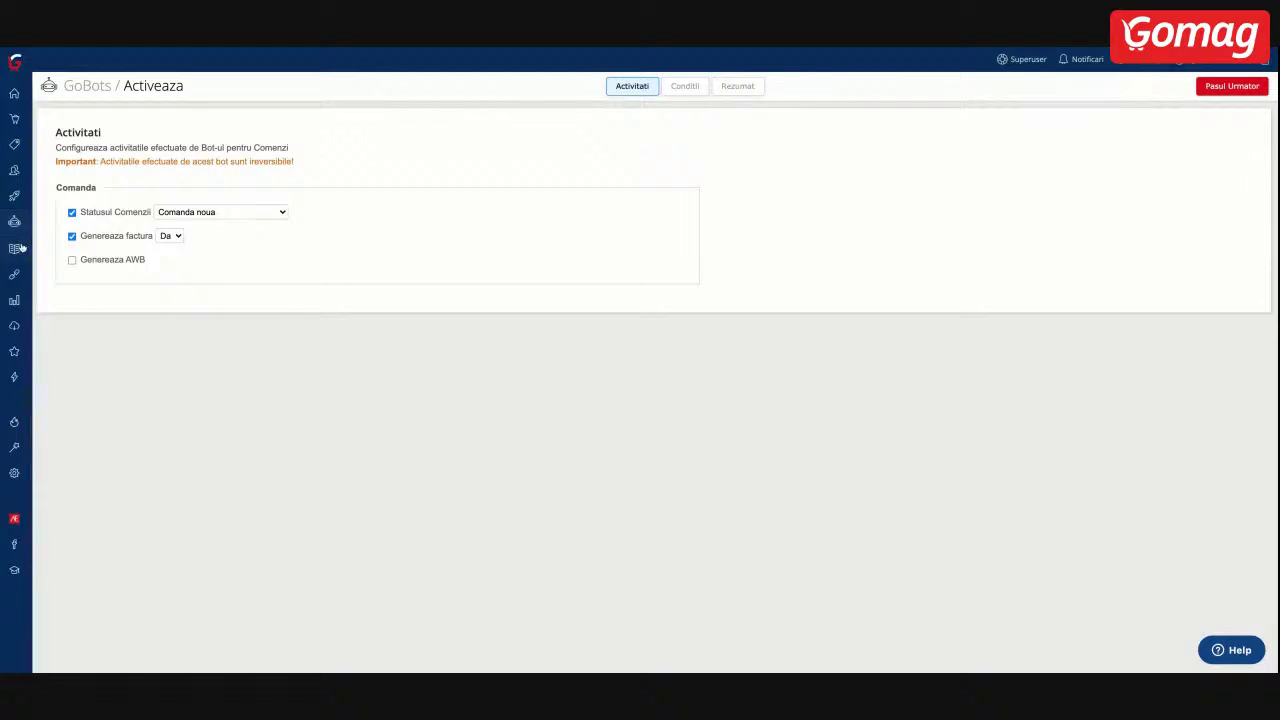
- Return to the bot list and start activating a new bot of the SMS Bot type
{"action": "mouse_move", "coordinate": [84, 263]}
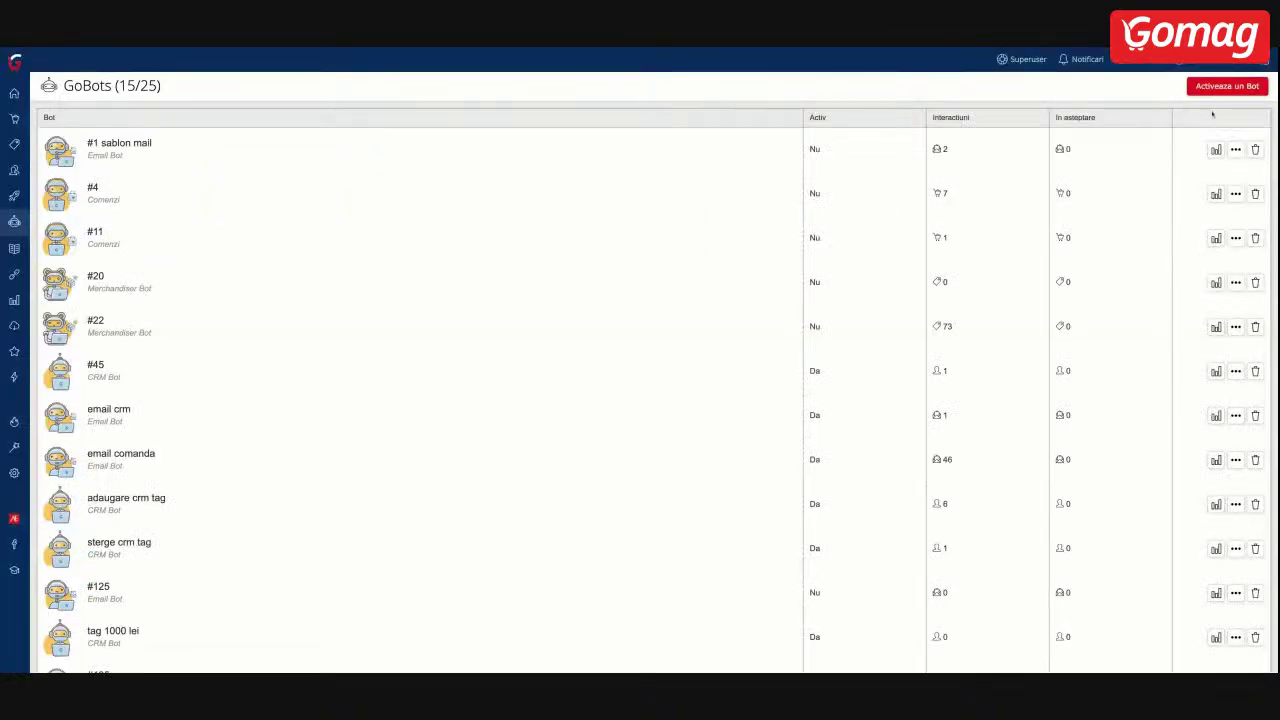
{"action": "left_click", "coordinate": [1224, 88]}
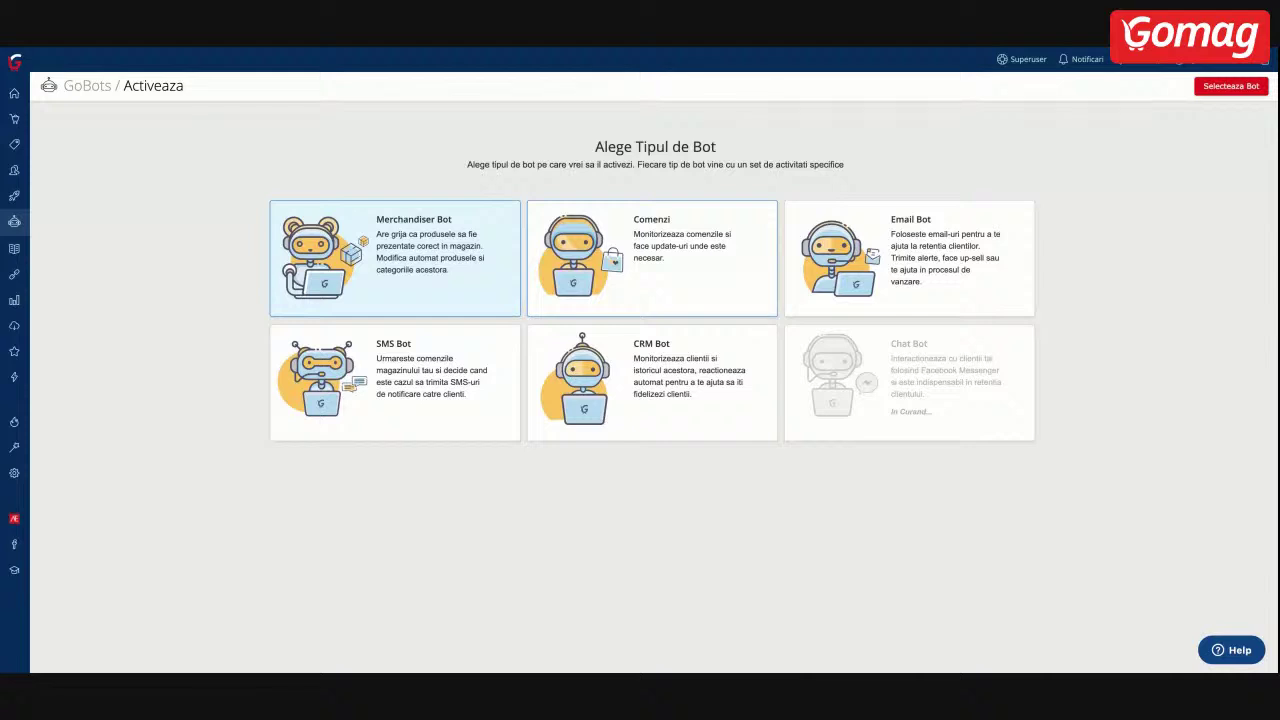
{"action": "left_click", "coordinate": [600, 305]}
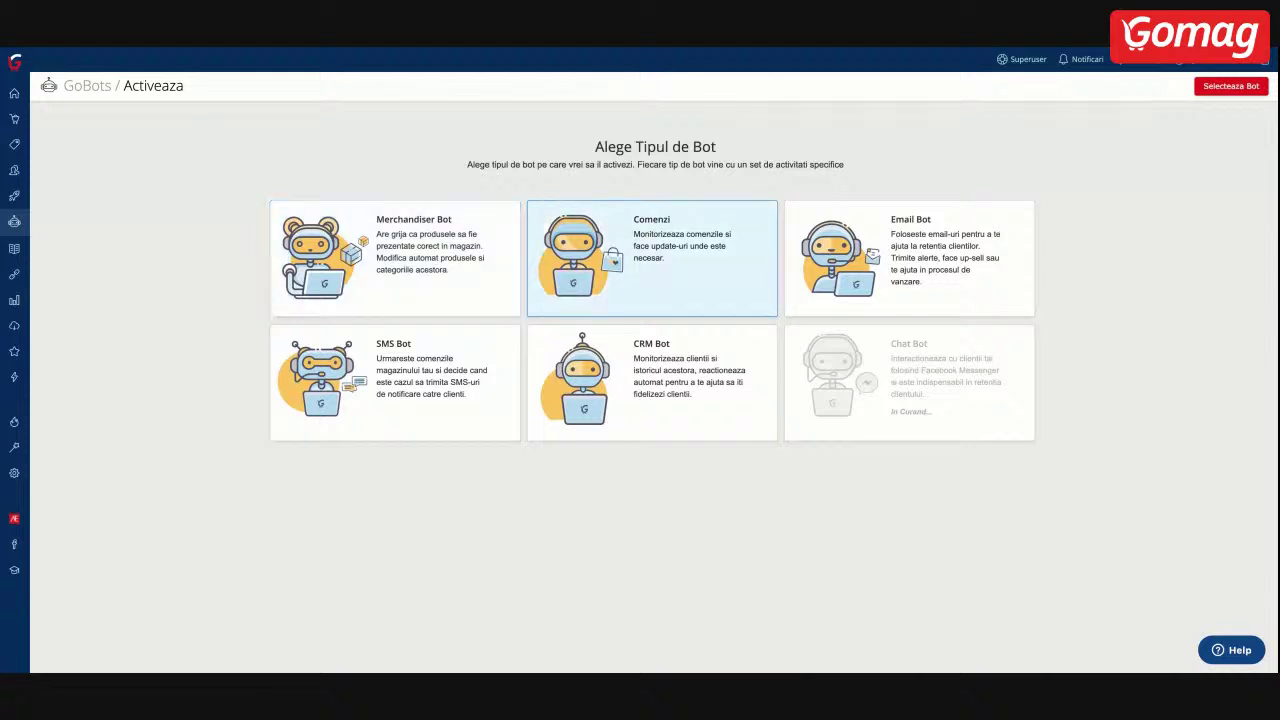
{"action": "left_click", "coordinate": [420, 416]}
{"action": "left_click", "coordinate": [1231, 87]}
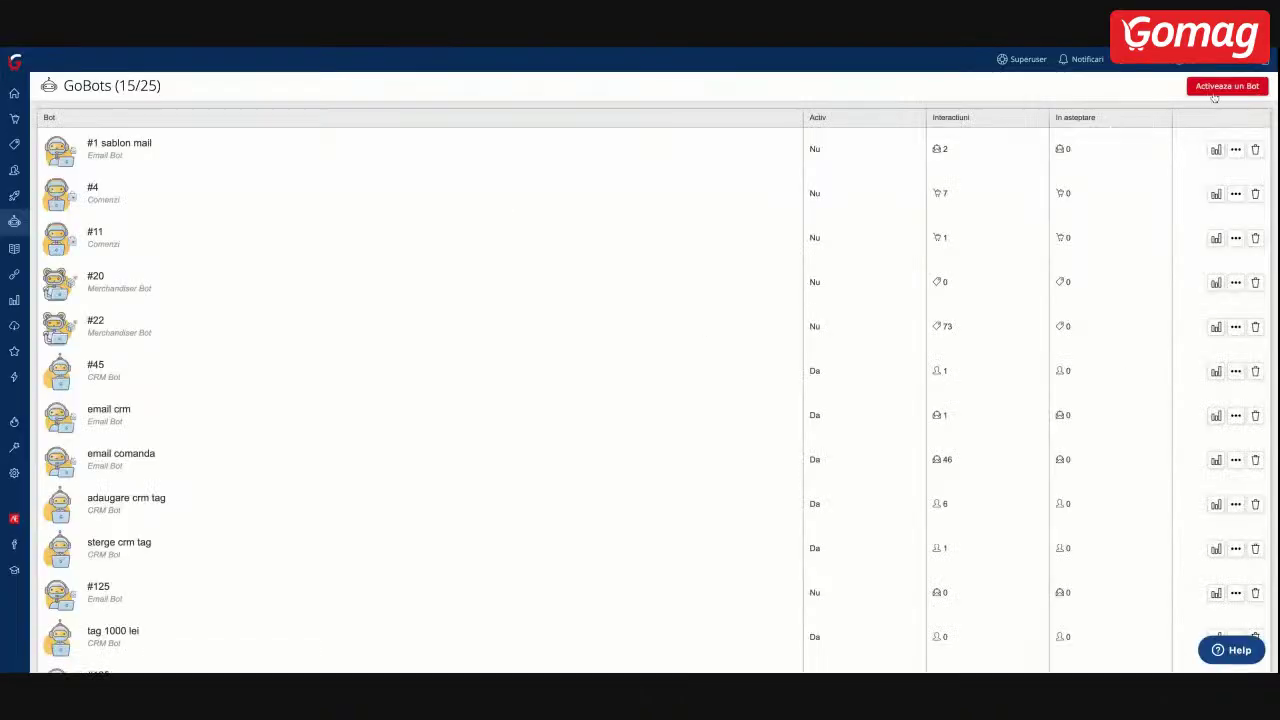
- Start activating a new bot of the Email Bot type and open its activities
{"action": "left_click", "coordinate": [1208, 91]}
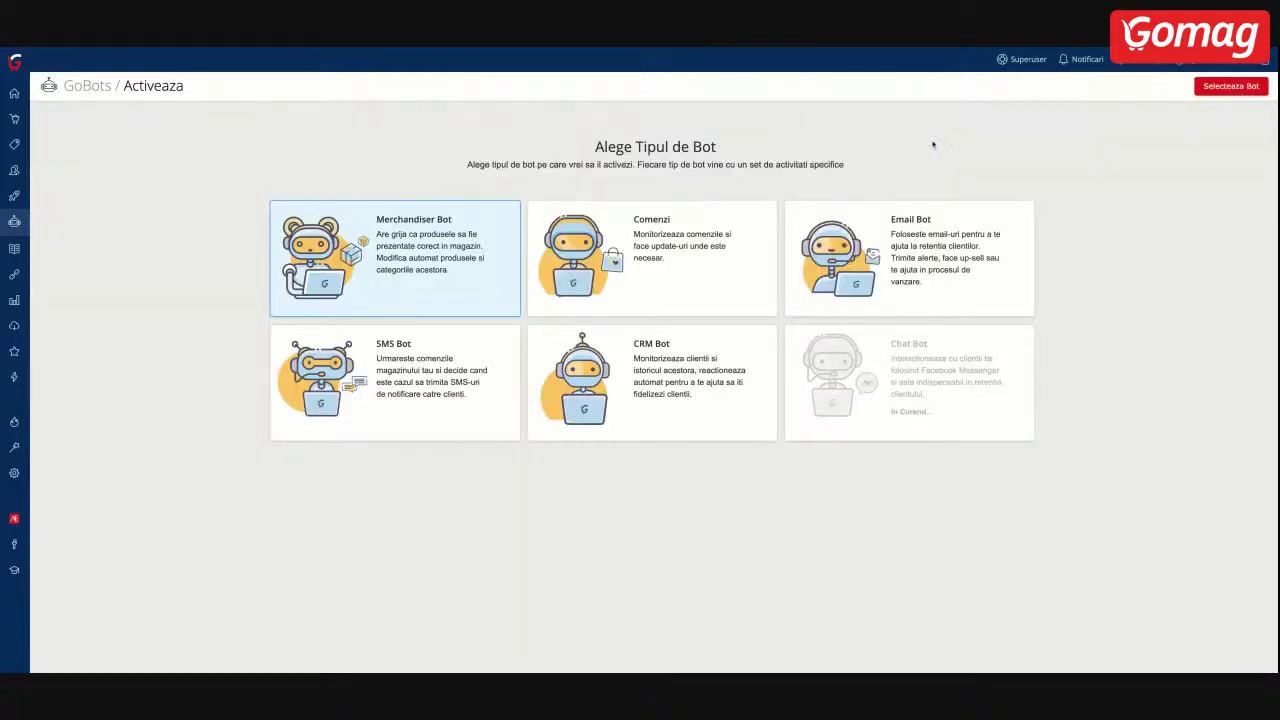
{"action": "left_click", "coordinate": [941, 261]}
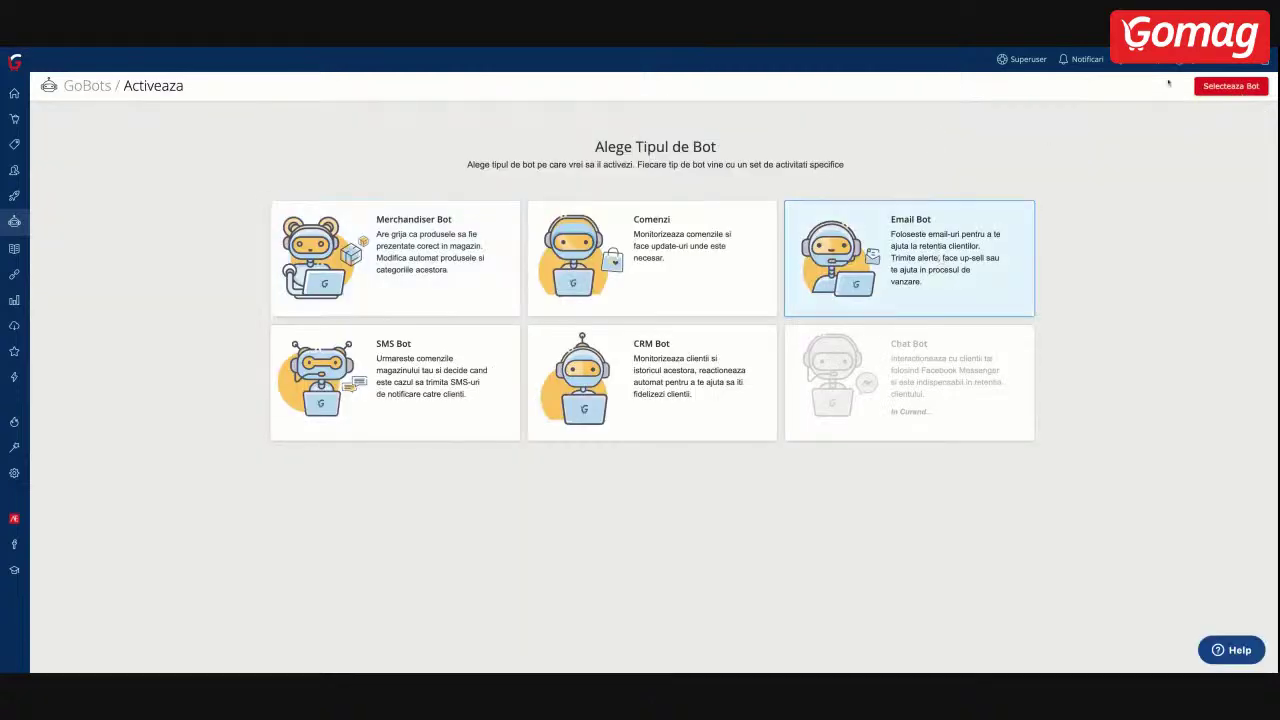
{"action": "left_click", "coordinate": [1240, 86]}
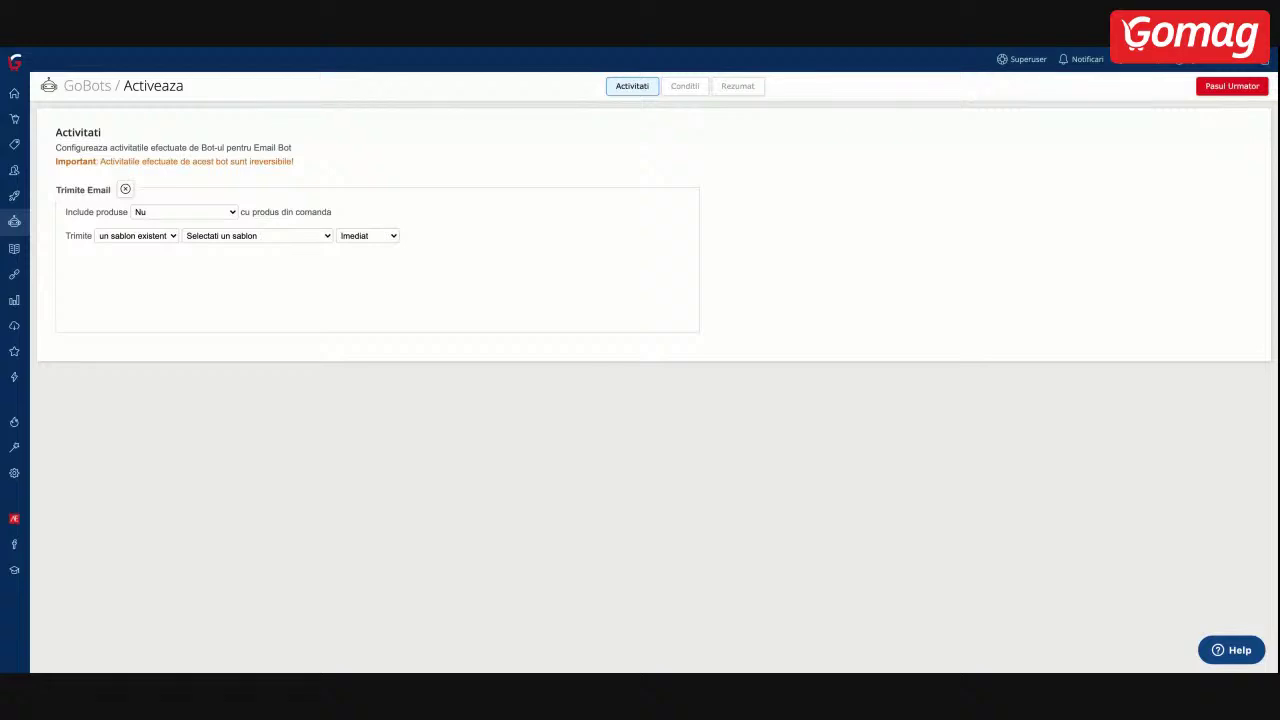
- Set the email activity to include Compatibile (Cross-Sell) products and to send un email nou
{"action": "left_click", "coordinate": [220, 241]}
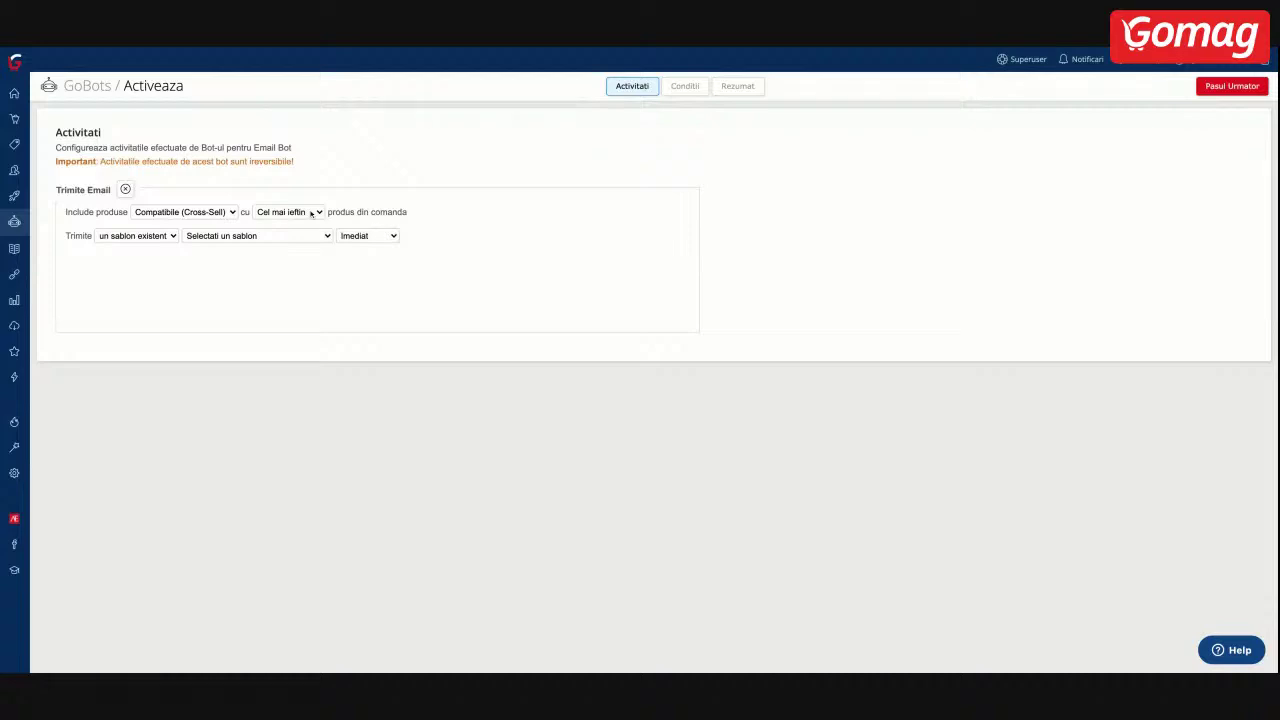
{"action": "left_click", "coordinate": [150, 248]}
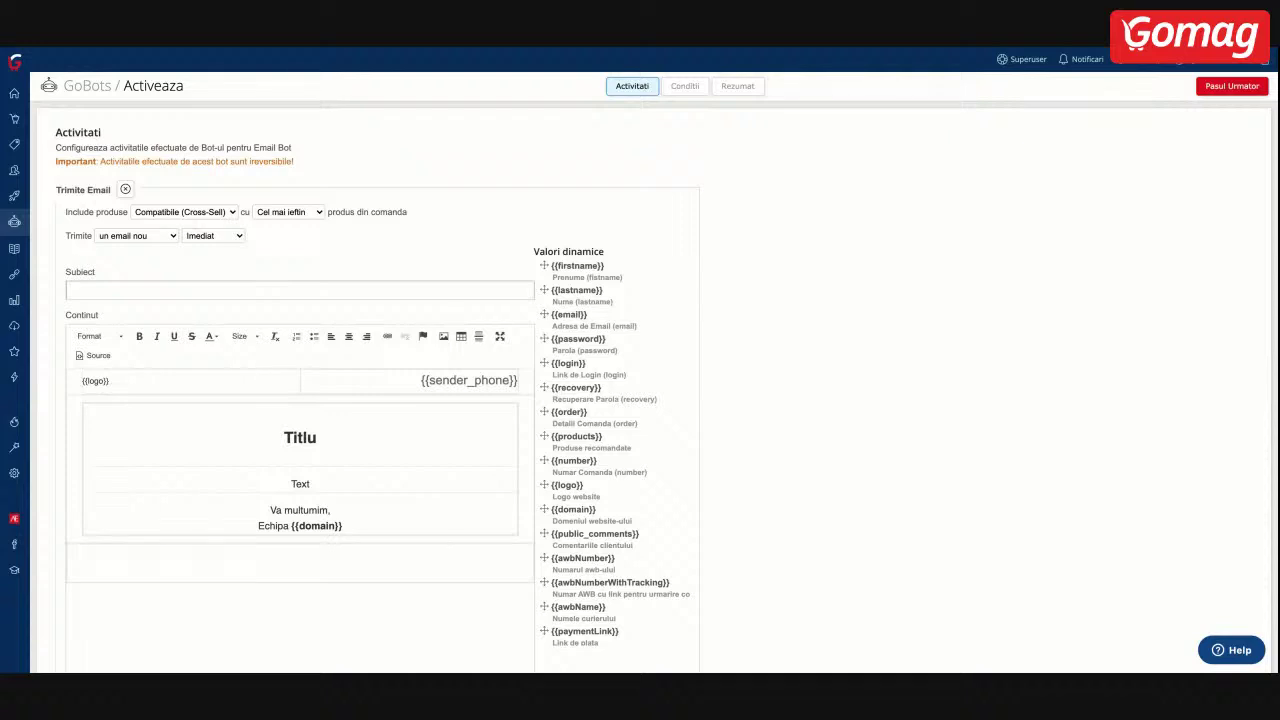
- Examine the new email's subject and content editor and the list of dynamic values available for it
{"action": "scroll", "coordinate": [575, 413], "scroll_direction": "down", "scroll_amount": 1}
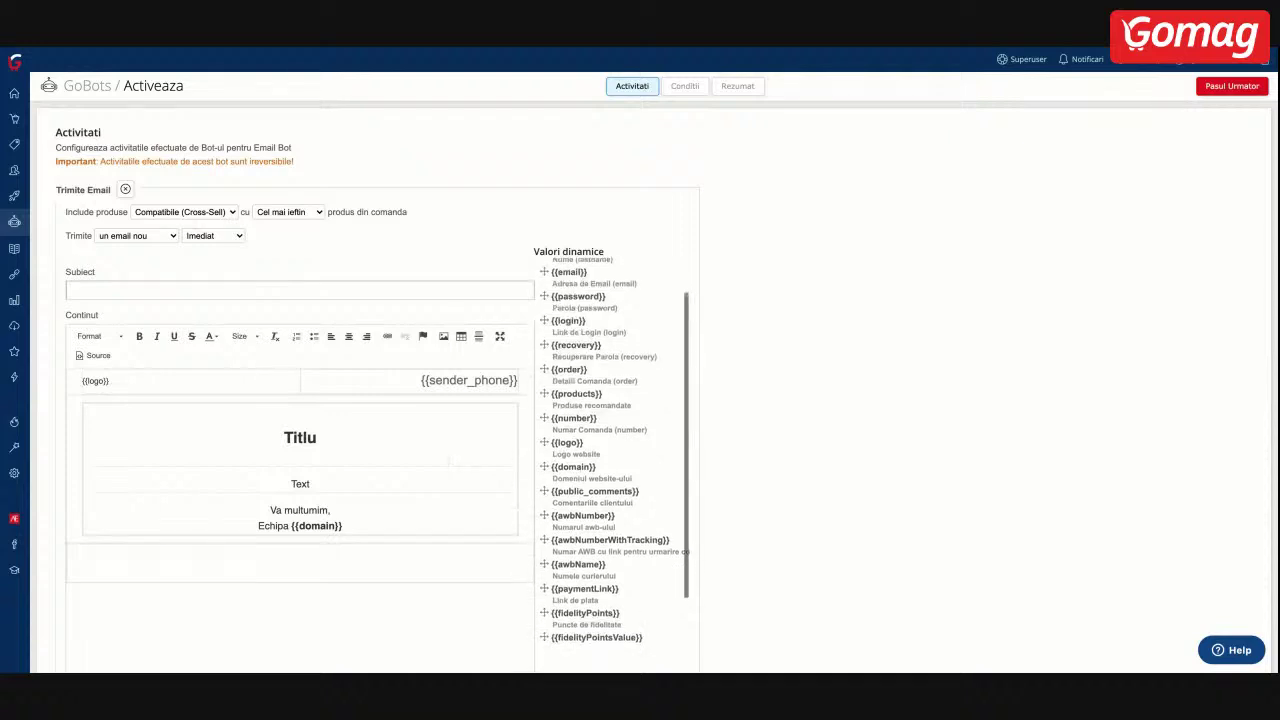
{"action": "scroll", "coordinate": [427, 393], "scroll_direction": "down", "scroll_amount": 1}
{"action": "scroll", "coordinate": [427, 393], "scroll_direction": "up", "scroll_amount": 1}
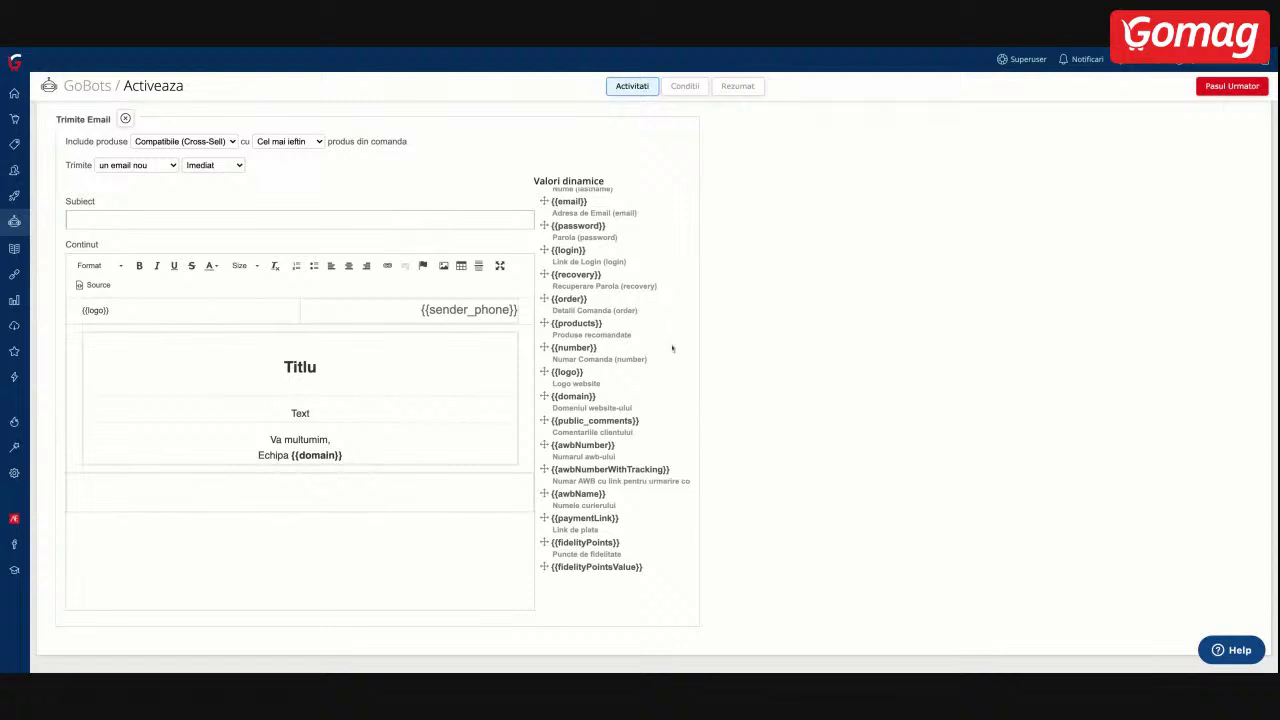
{"action": "scroll", "coordinate": [565, 373], "scroll_direction": "down", "scroll_amount": 1}
{"action": "scroll", "coordinate": [565, 373], "scroll_direction": "up", "scroll_amount": 2}
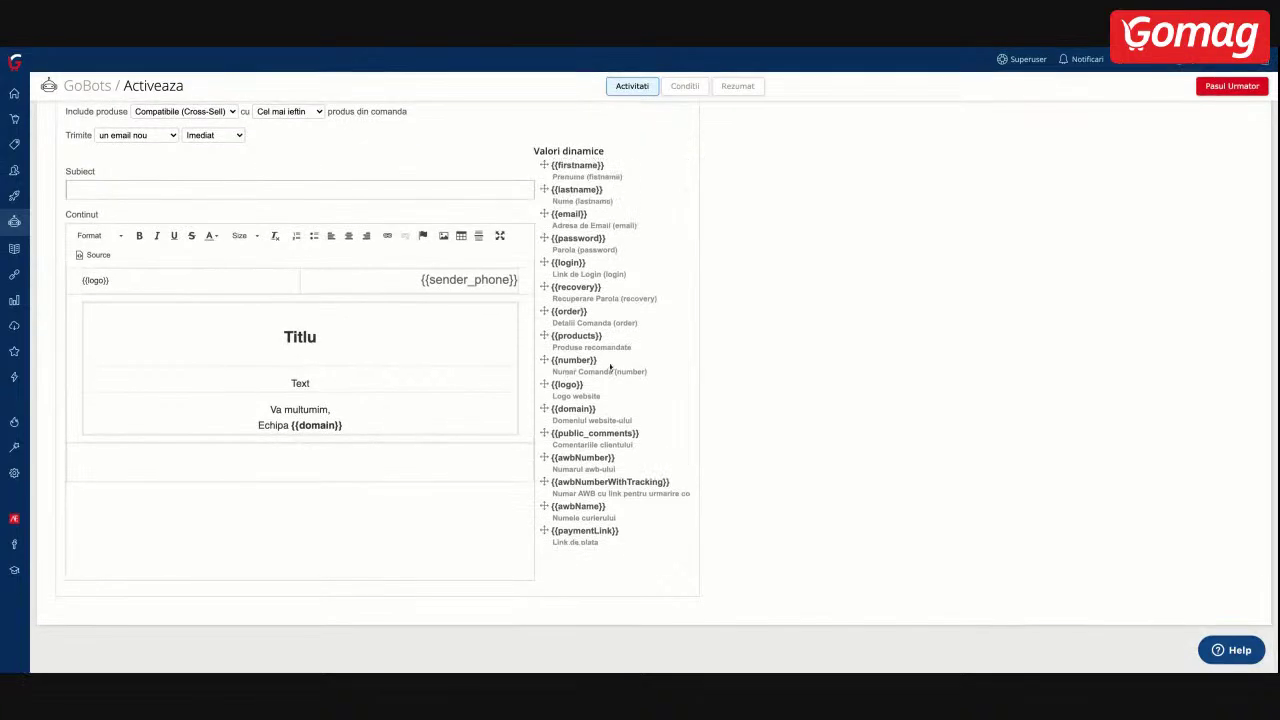
{"action": "scroll", "coordinate": [565, 373], "scroll_direction": "up", "scroll_amount": 2}
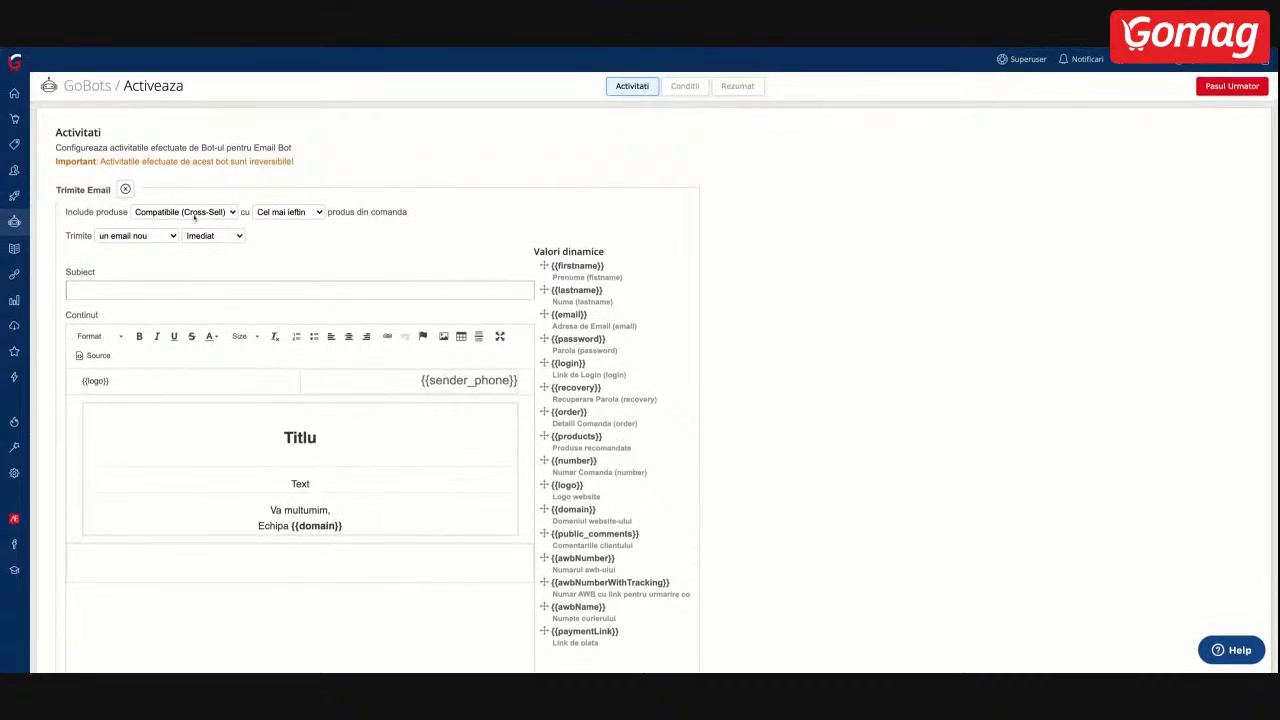
- Reset the Trimite Email activity and set it to include Similare (Up-Sell) products in un email nou
{"action": "left_click", "coordinate": [125, 189]}
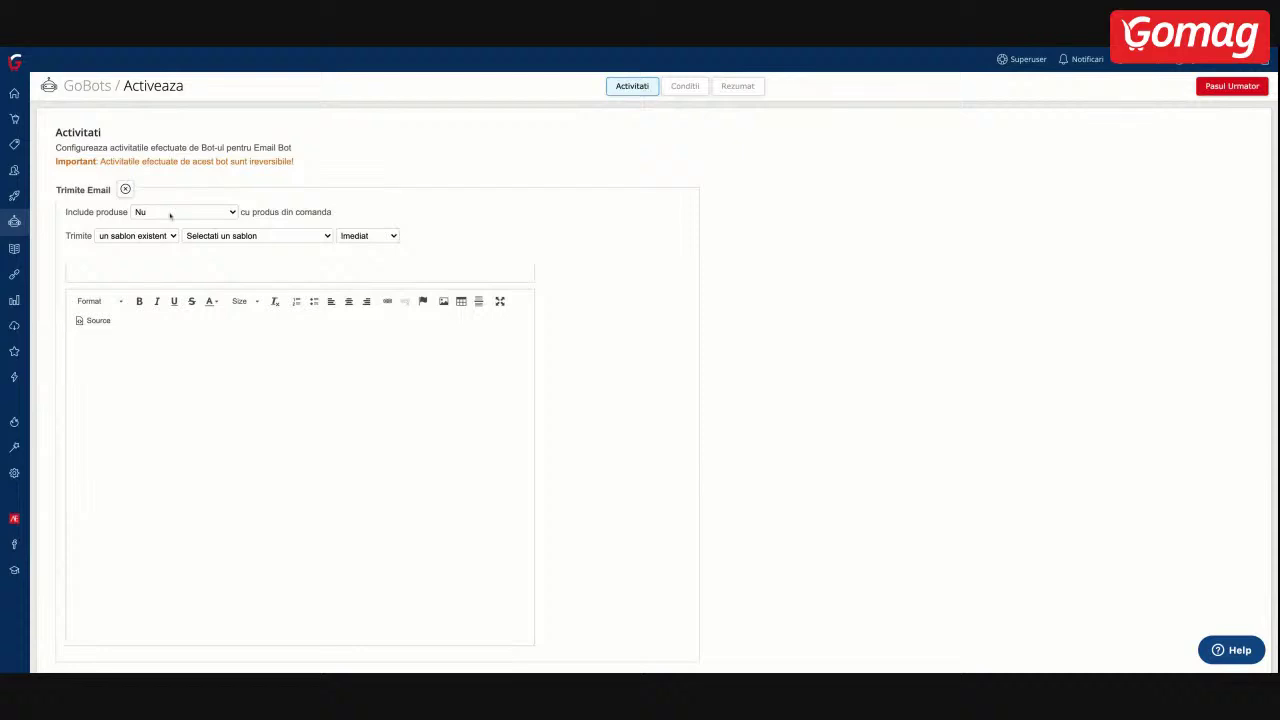
{"action": "left_click", "coordinate": [170, 230]}
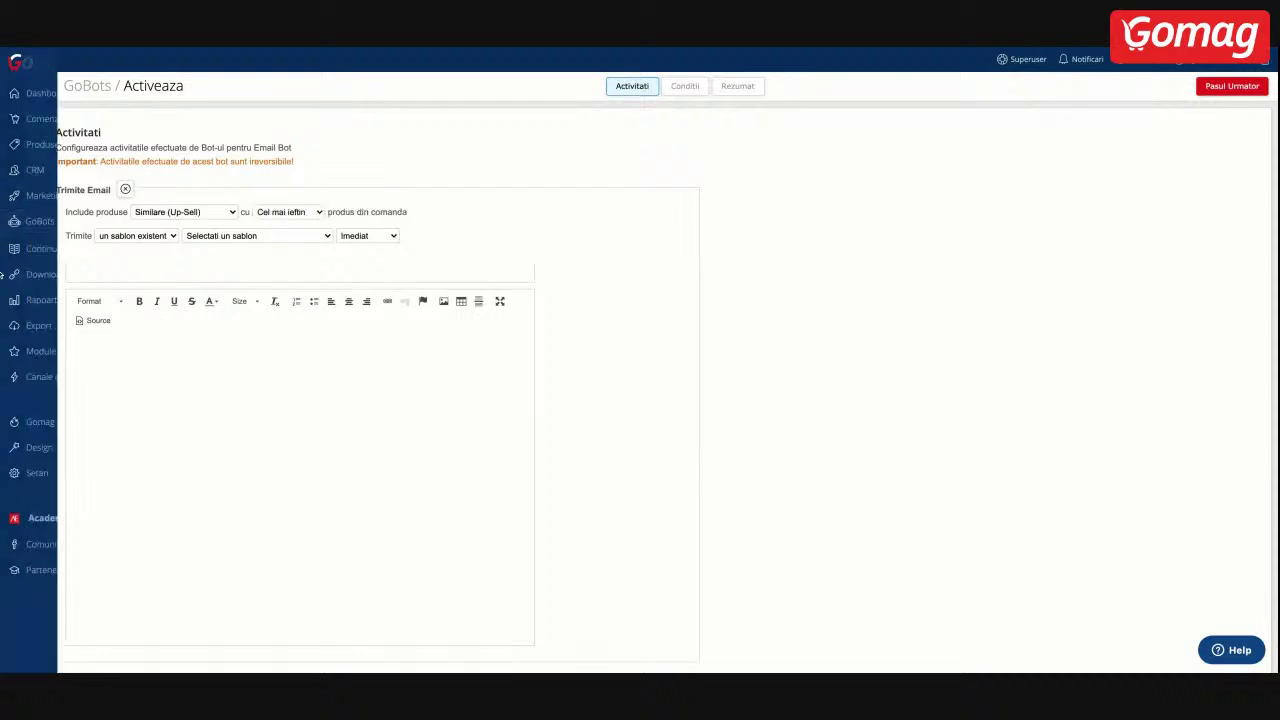
{"action": "left_click", "coordinate": [152, 240]}
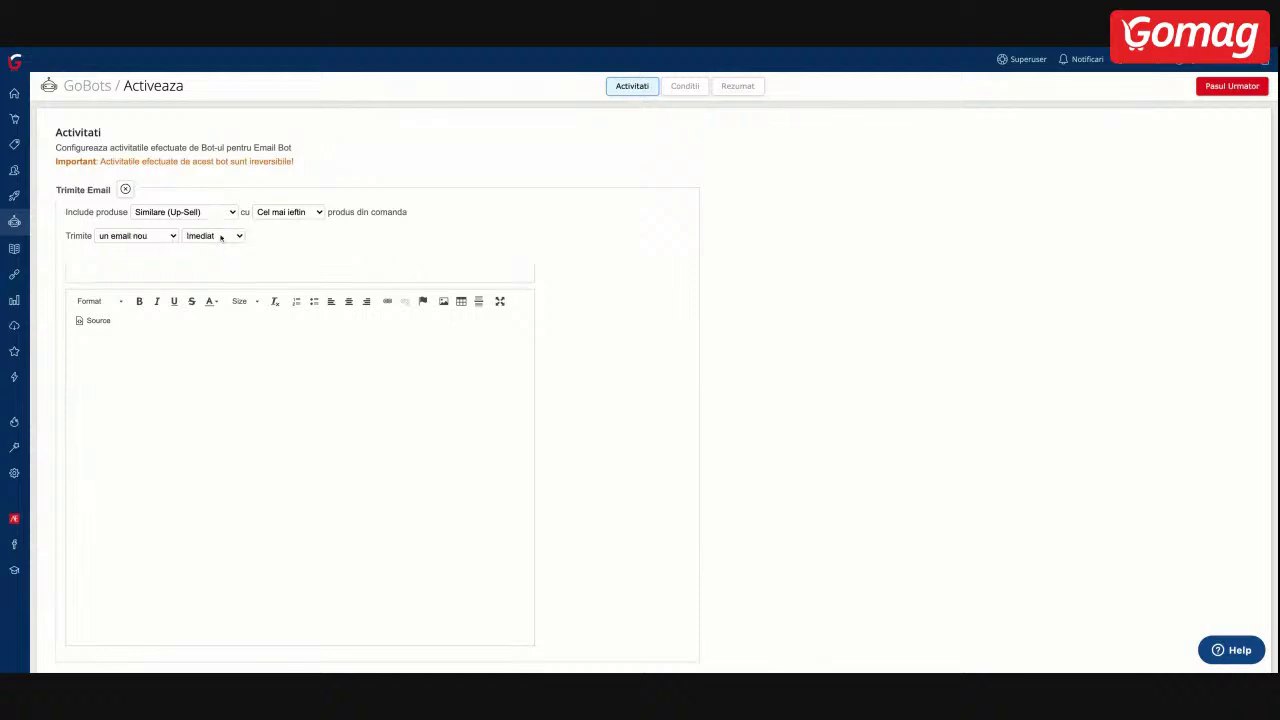
- Set the email's included products to Selecteaza... and look through the list of products offered for selection
{"action": "left_click", "coordinate": [205, 212]}
{"action": "left_click", "coordinate": [301, 218]}
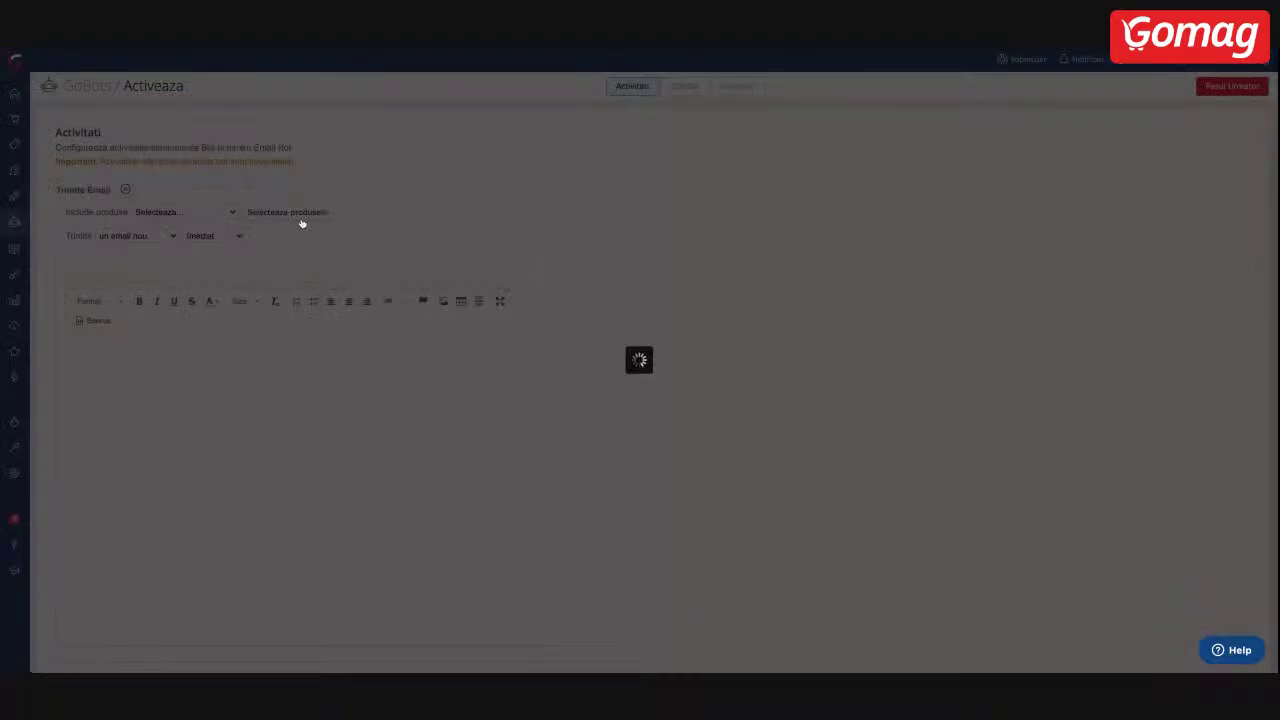
{"action": "scroll", "coordinate": [646, 360], "scroll_direction": "down", "scroll_amount": 5}
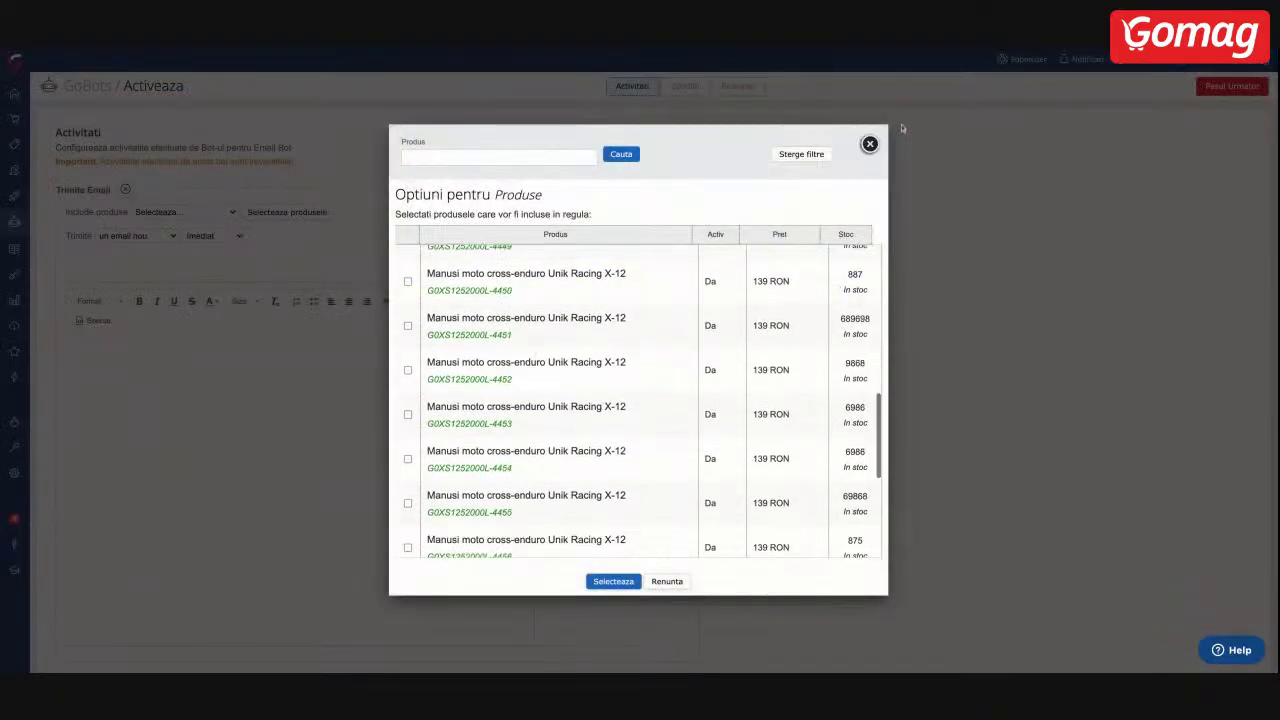
{"action": "left_click", "coordinate": [869, 143]}
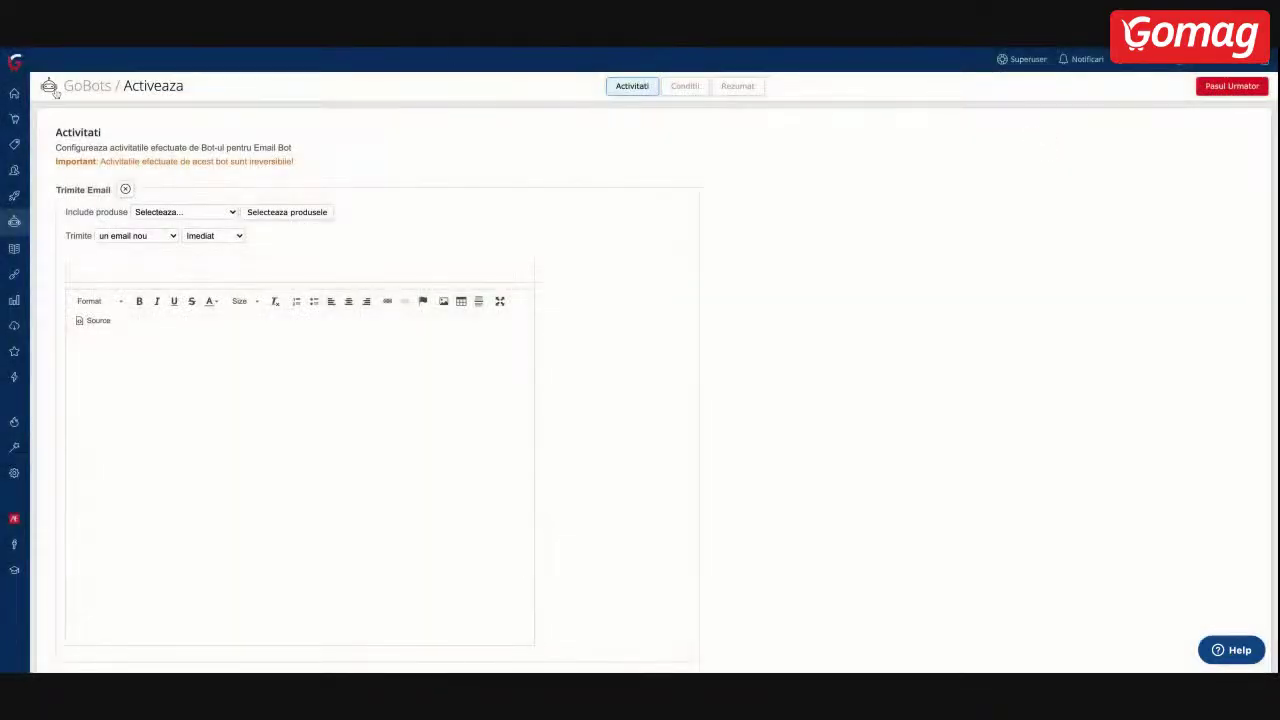
- Return to the GoBots list and start activating a new bot of the CRM Bot type
{"action": "mouse_move", "coordinate": [14, 220]}
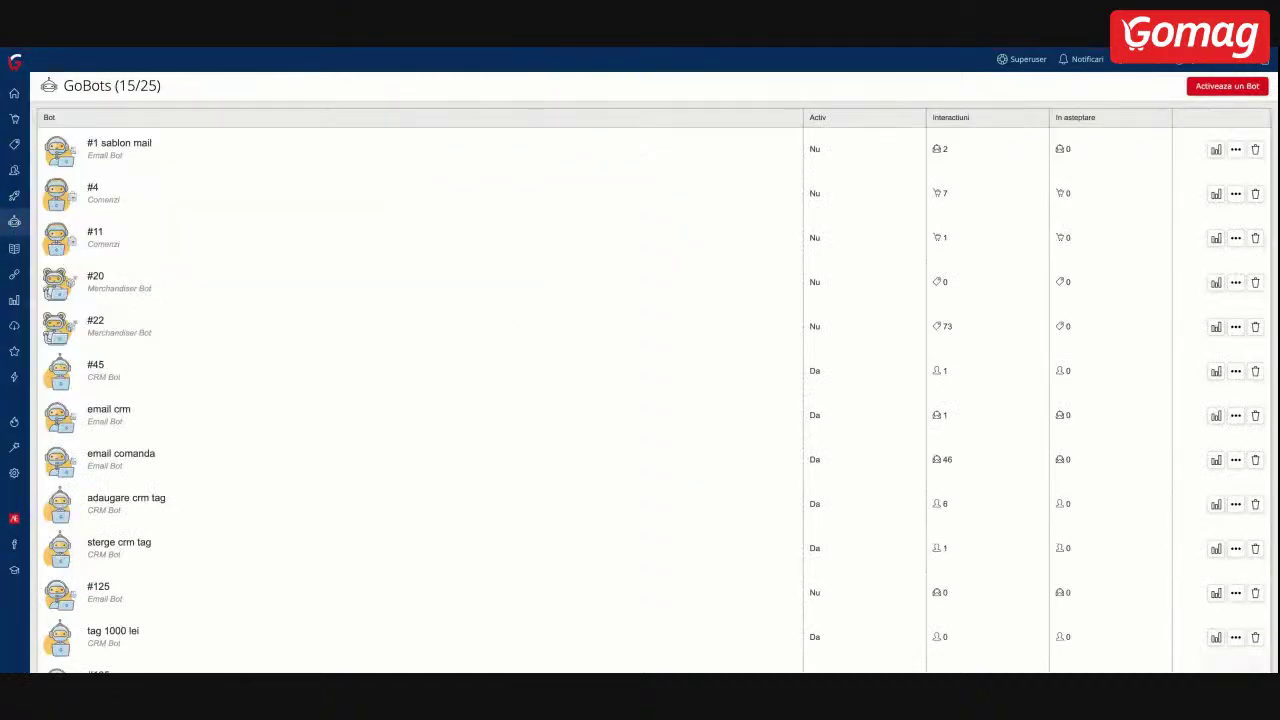
{"action": "left_click", "coordinate": [1226, 87]}
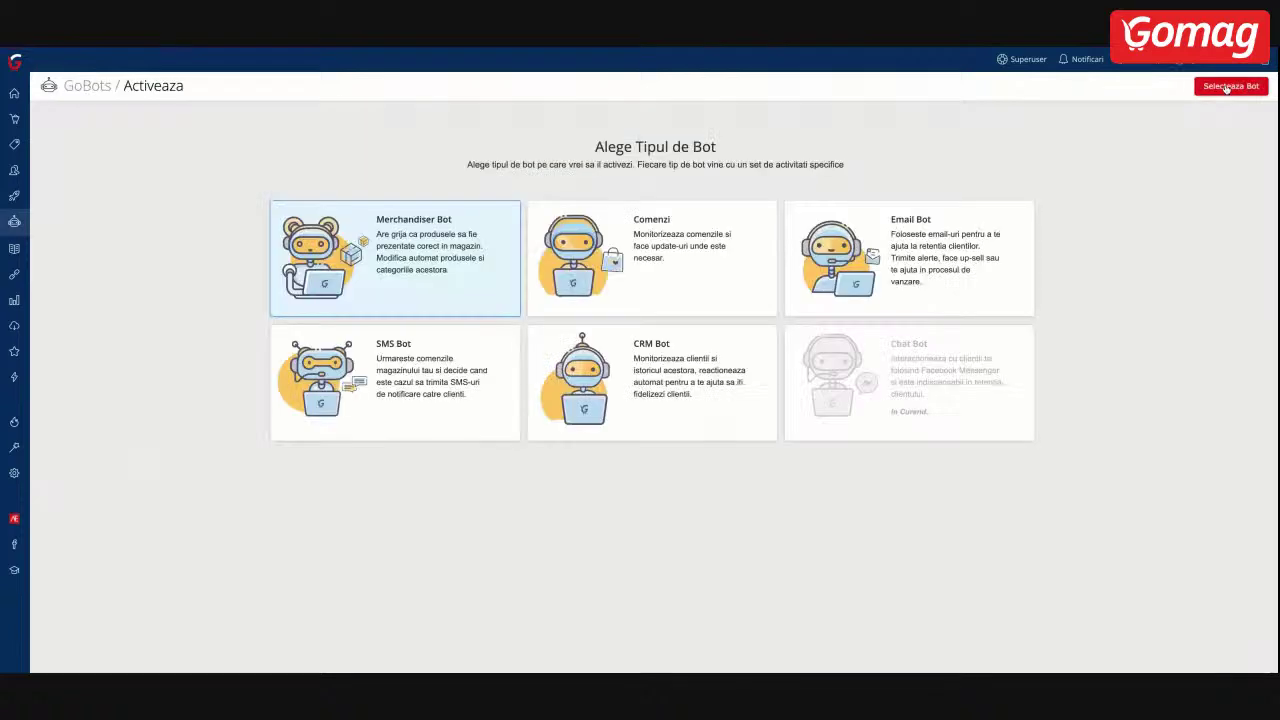
{"action": "left_click", "coordinate": [678, 365]}
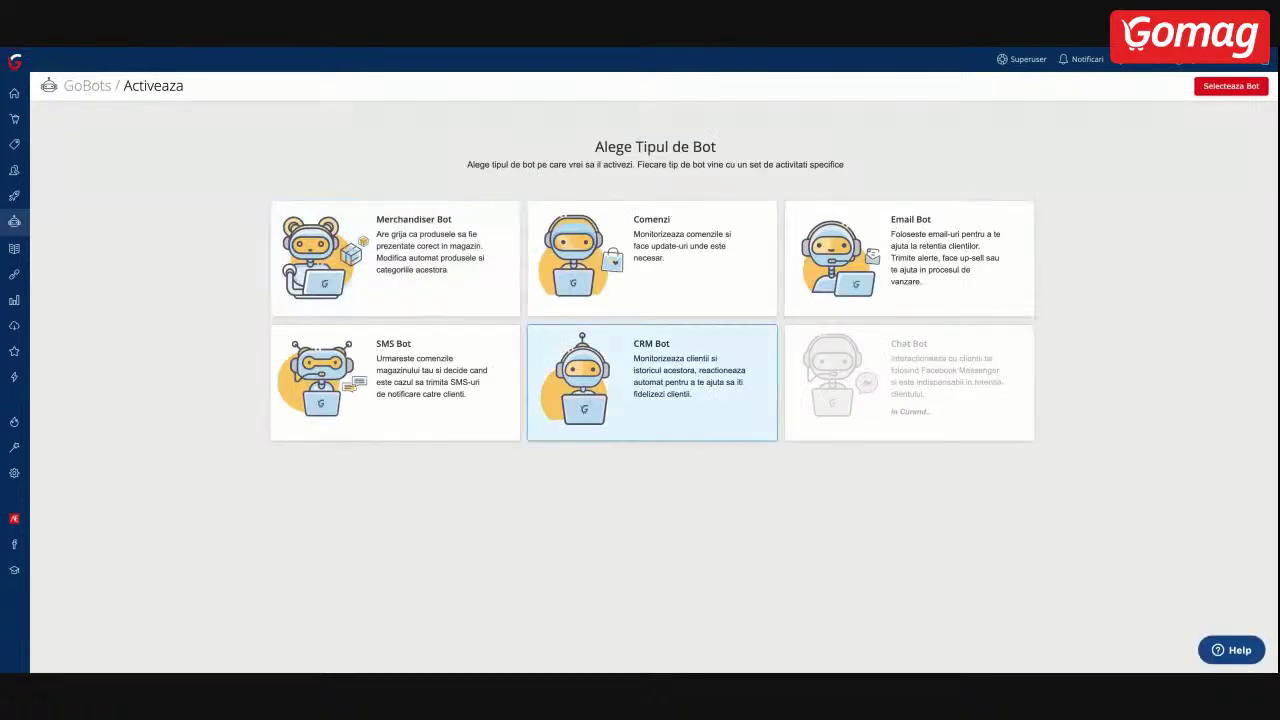
{"action": "left_click", "coordinate": [1216, 90]}
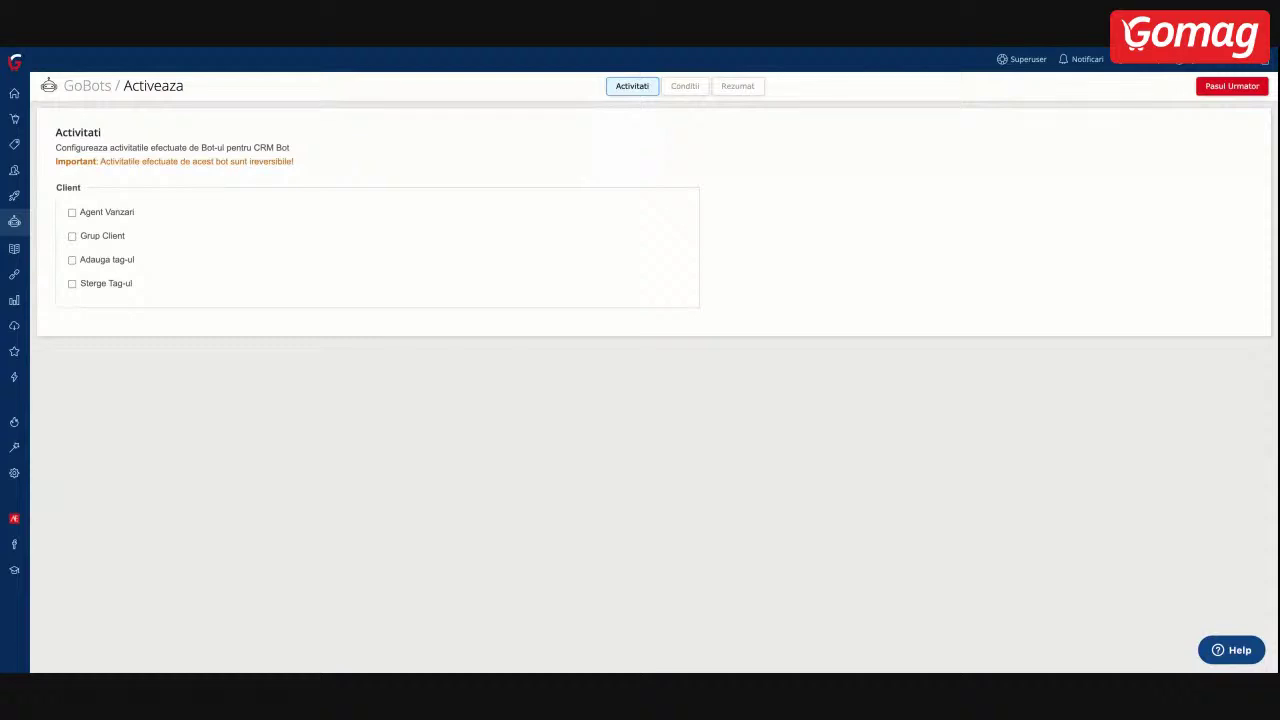
- Enable only the Grup Client activity for the CRM Bot and continue to its activation conditions
{"action": "left_click", "coordinate": [72, 213]}
{"action": "left_click", "coordinate": [72, 212]}
{"action": "left_click", "coordinate": [71, 236]}
{"action": "left_click", "coordinate": [1234, 88]}
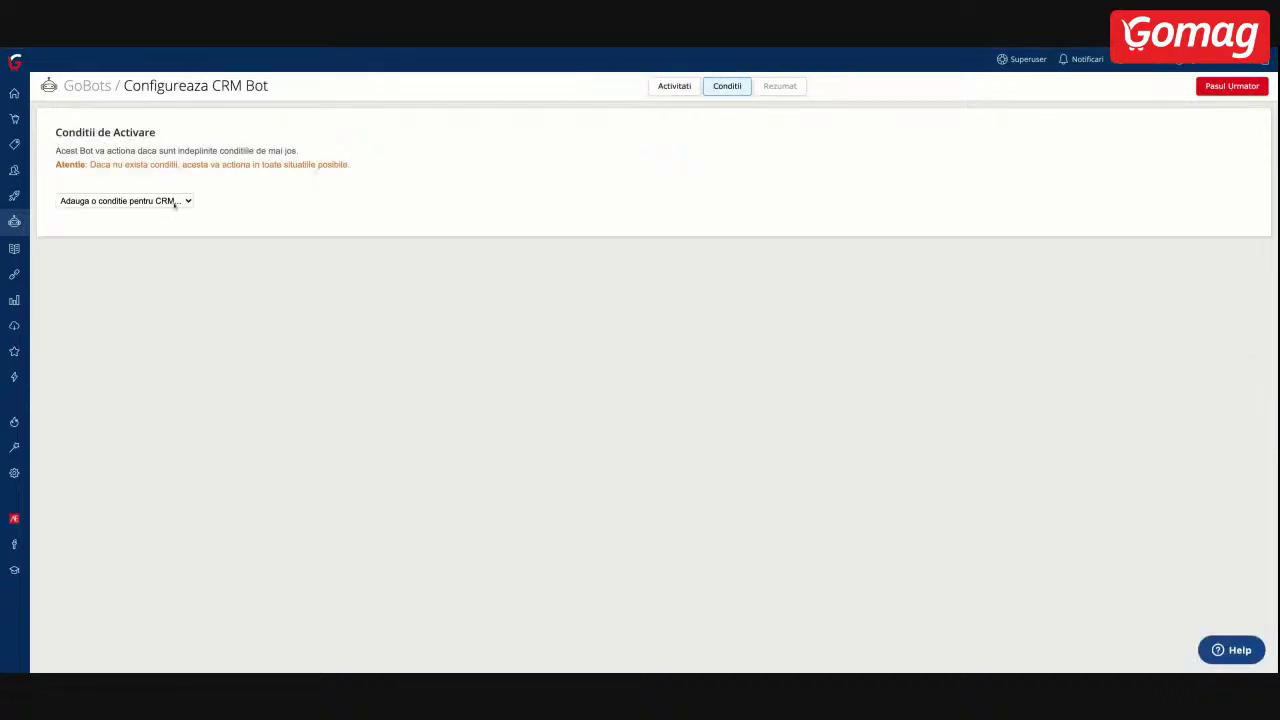
- Add the Valoare comenzi in ultimele condition, leaving out the Se afla in grupul condition
{"action": "left_click", "coordinate": [174, 203]}
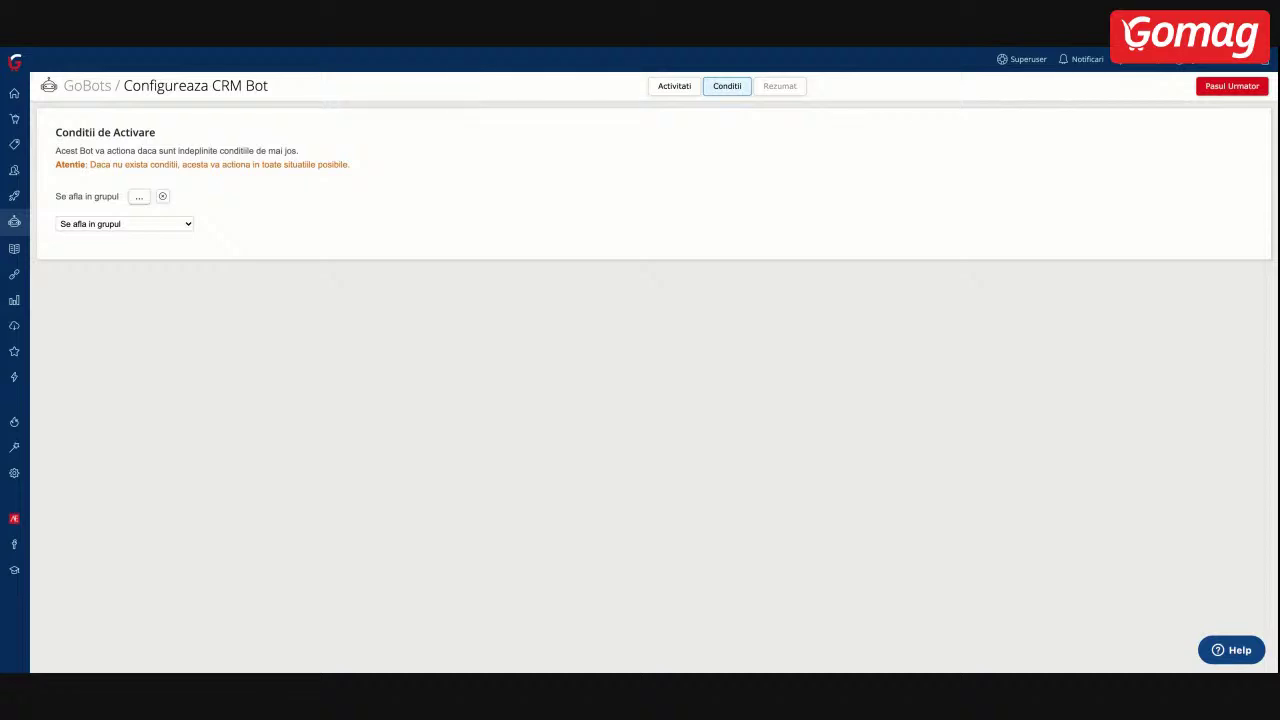
{"action": "left_click", "coordinate": [160, 271]}
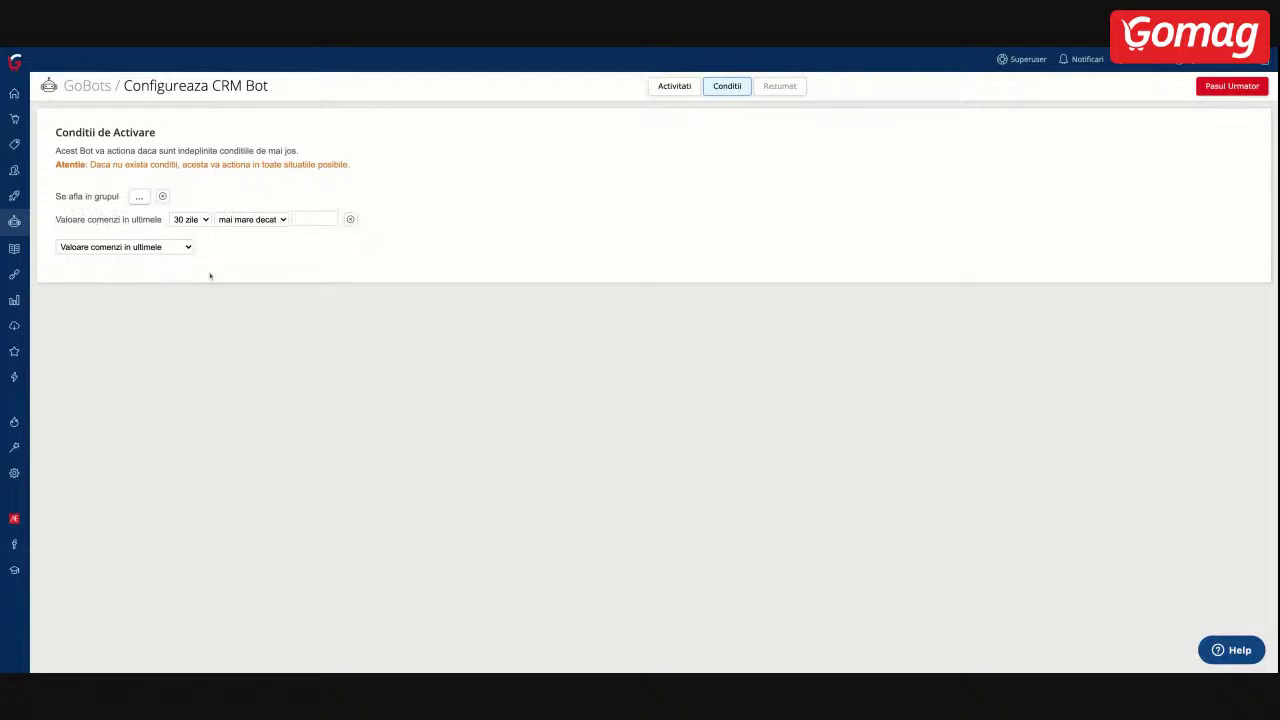
{"action": "left_click", "coordinate": [162, 197]}
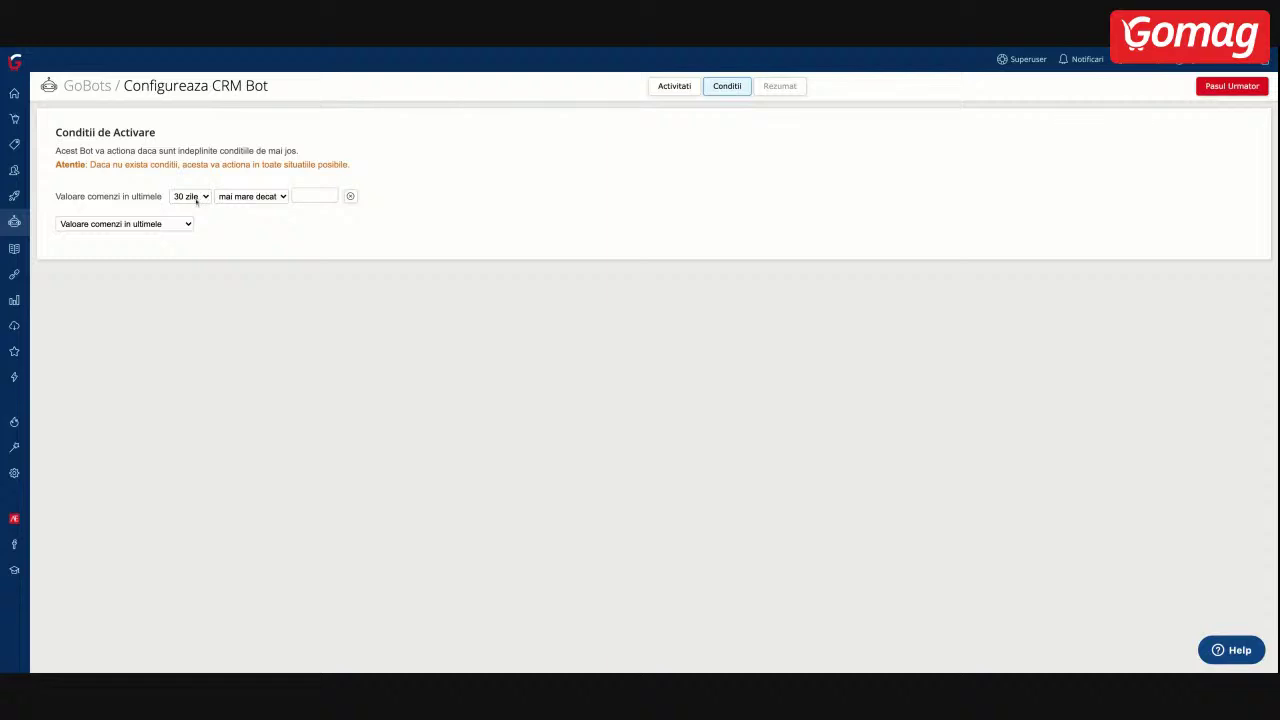
- Set the order value condition to mai mare decat 1000 in the last 3 luni and review the bot's name and status in the summary
{"action": "left_click", "coordinate": [208, 220]}
{"action": "left_click", "coordinate": [305, 196]}
{"action": "type", "text": "1000"}
{"action": "left_click", "coordinate": [1233, 88]}
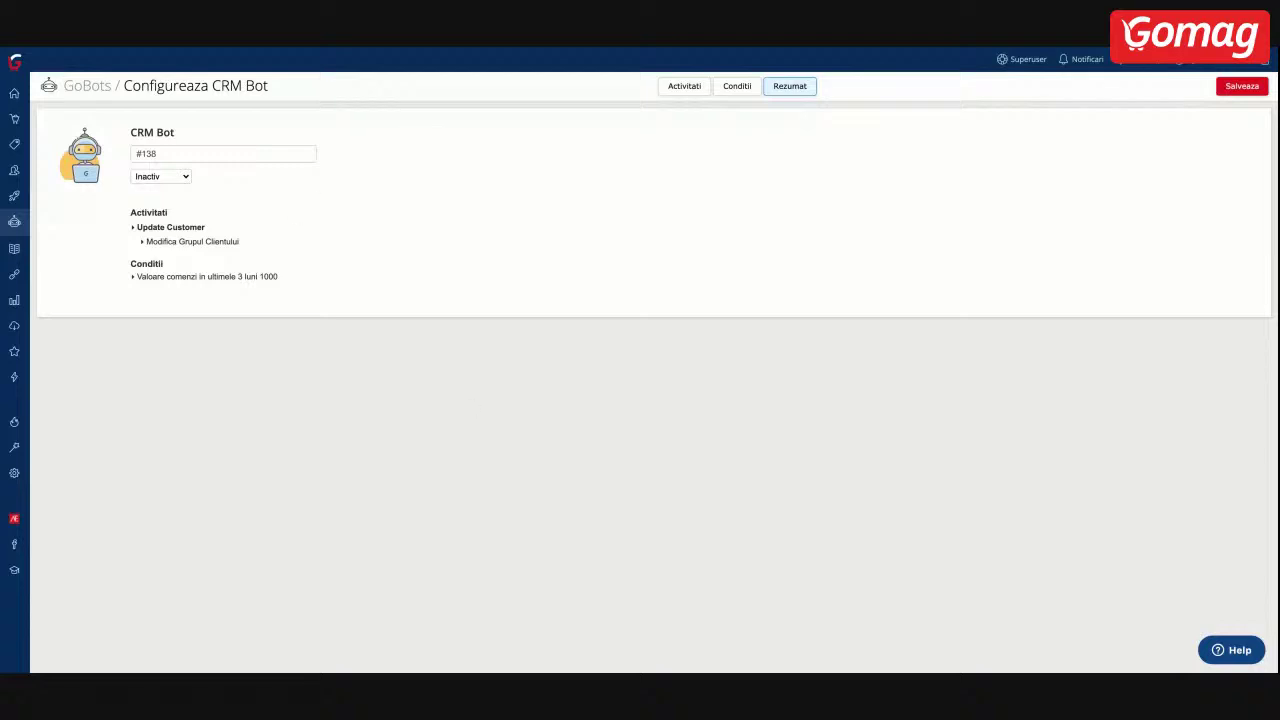
{"action": "triple_click", "coordinate": [177, 154]}
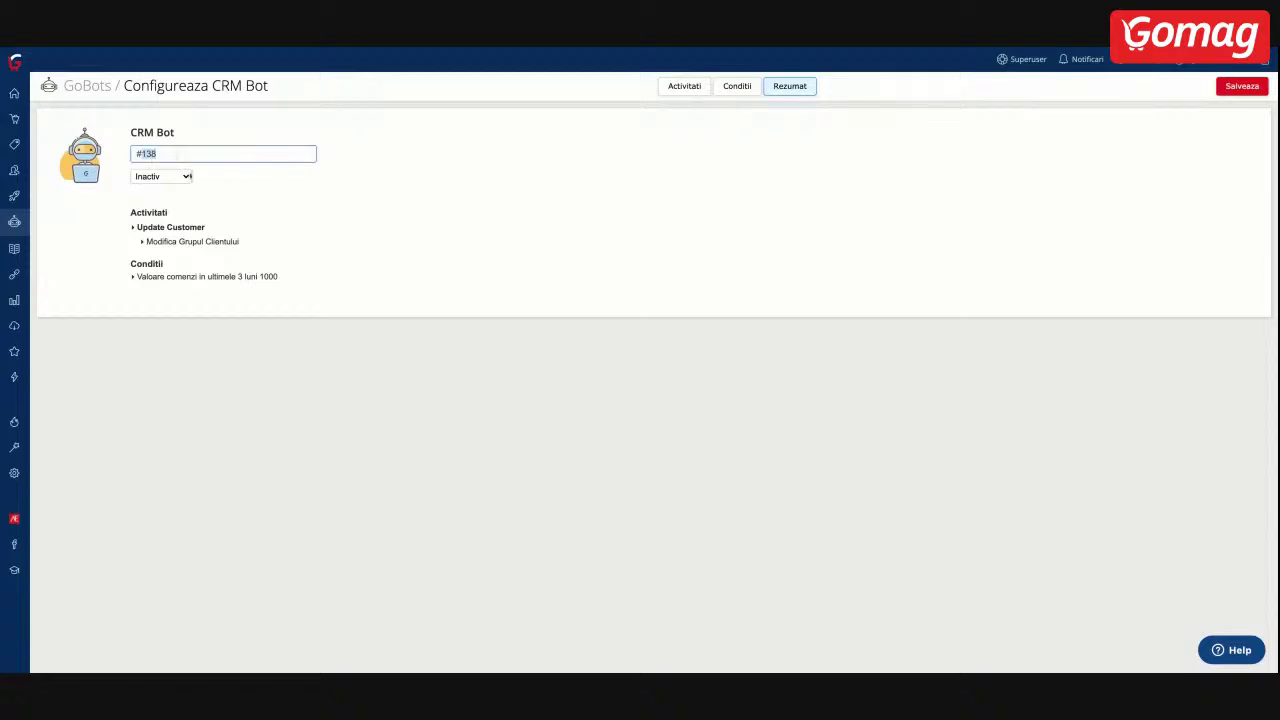
{"action": "left_click", "coordinate": [180, 184]}
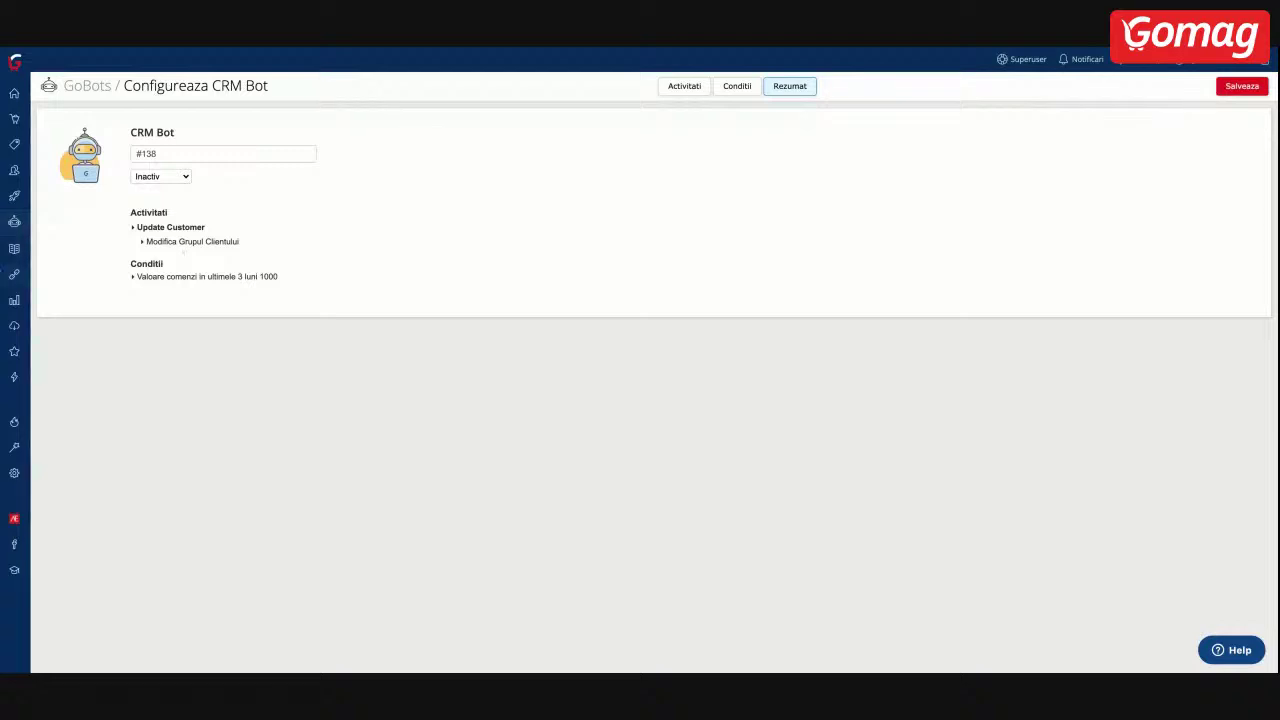
- Go back to the GoBots list and begin activating another CRM Bot
{"action": "left_click", "coordinate": [35, 225]}
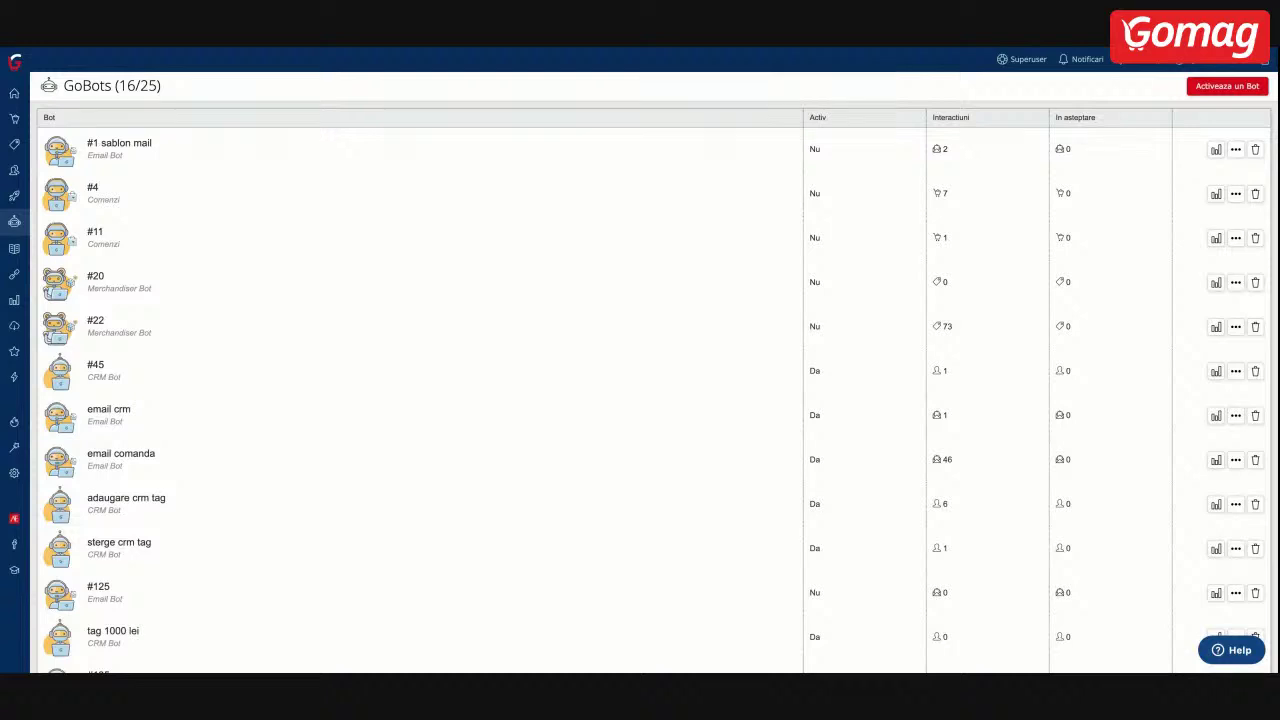
{"action": "left_click", "coordinate": [1247, 89]}
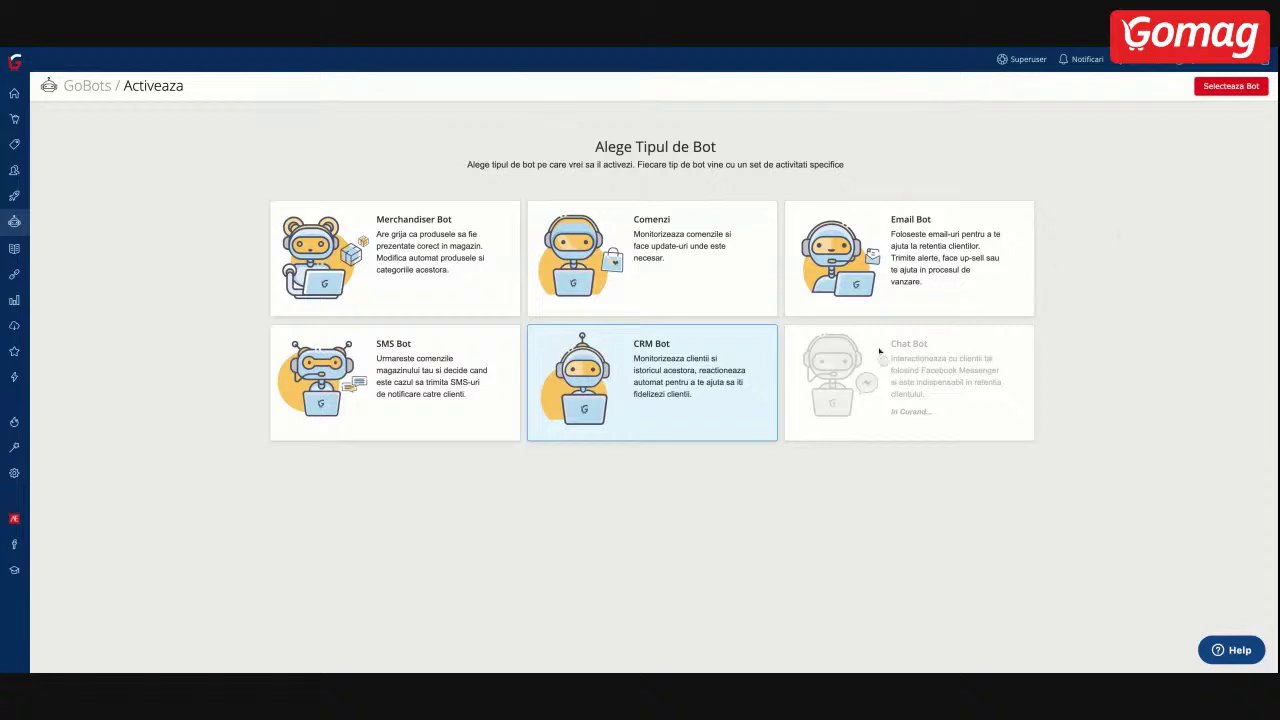
{"action": "left_click", "coordinate": [1224, 95]}
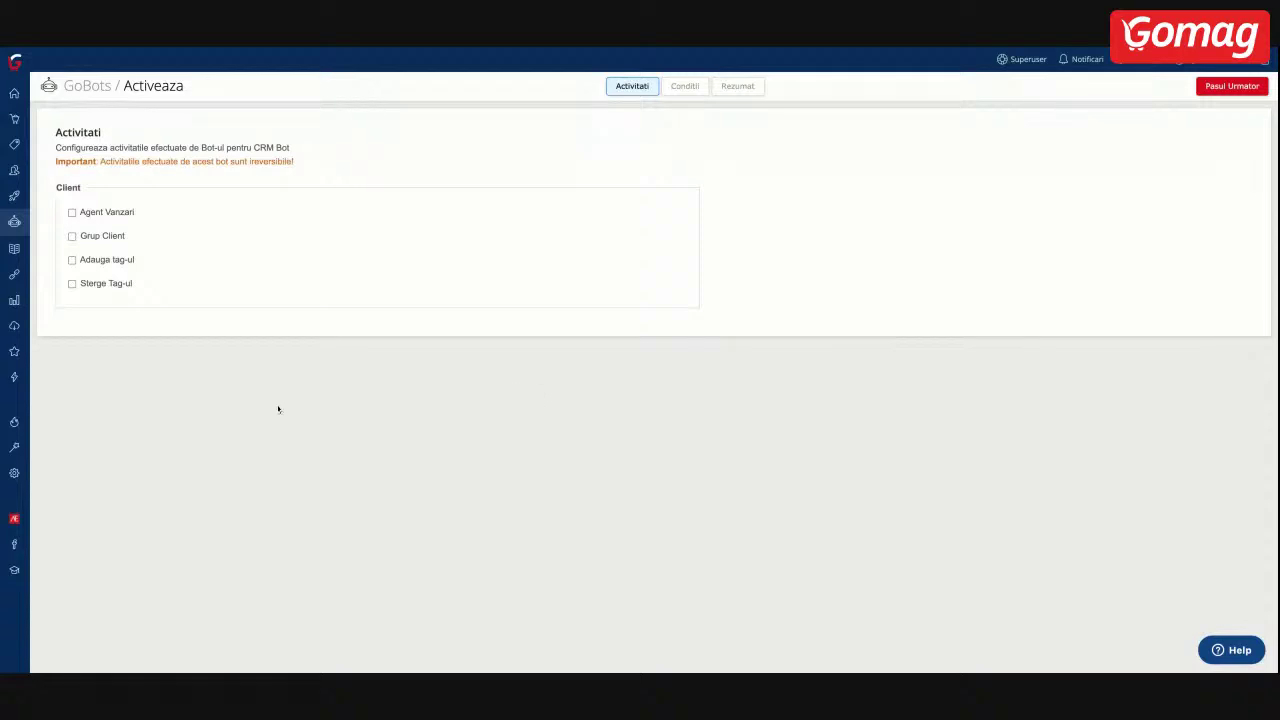
- Enable the Adauga tag-ul activity with the tag "clienti premium" and continue to the activation conditions
{"action": "left_click", "coordinate": [72, 260]}
{"action": "left_click", "coordinate": [181, 263]}
{"action": "type", "text": "lienti premium"}
{"action": "left_click", "coordinate": [1227, 88]}
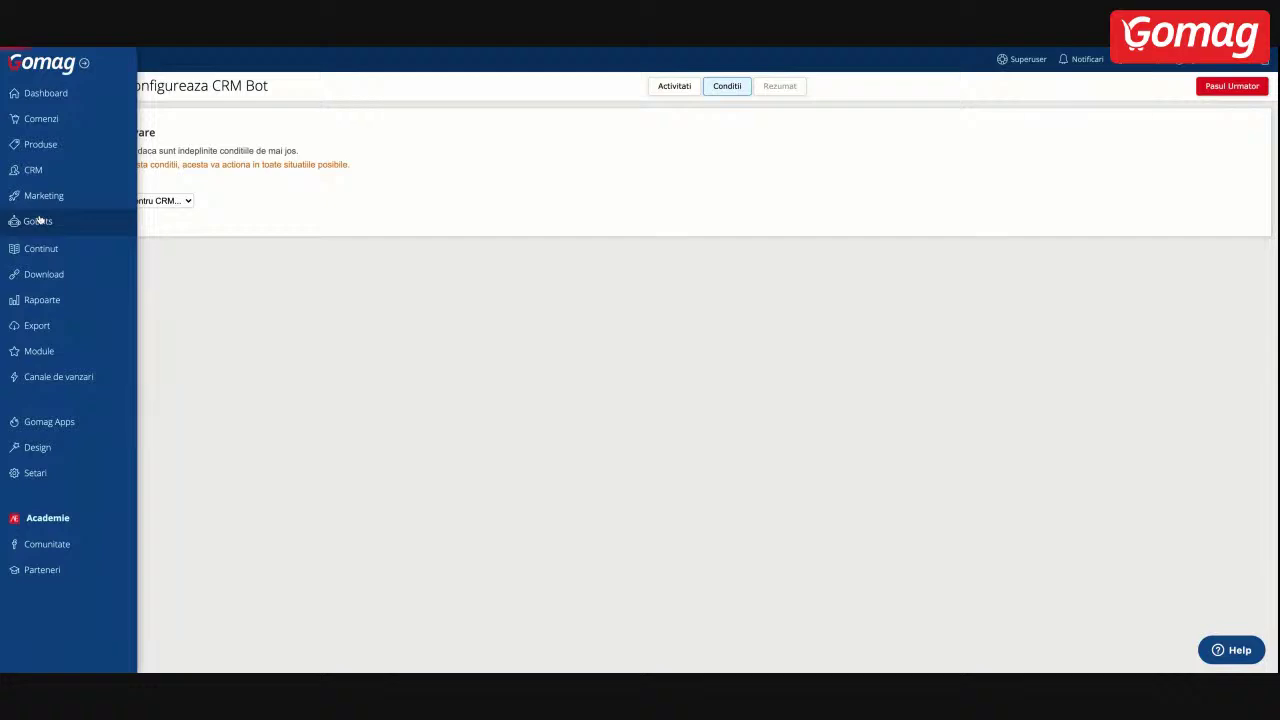
- Return to the GoBots list and start activating a new bot of the Email Bot type
{"action": "left_click", "coordinate": [45, 212]}
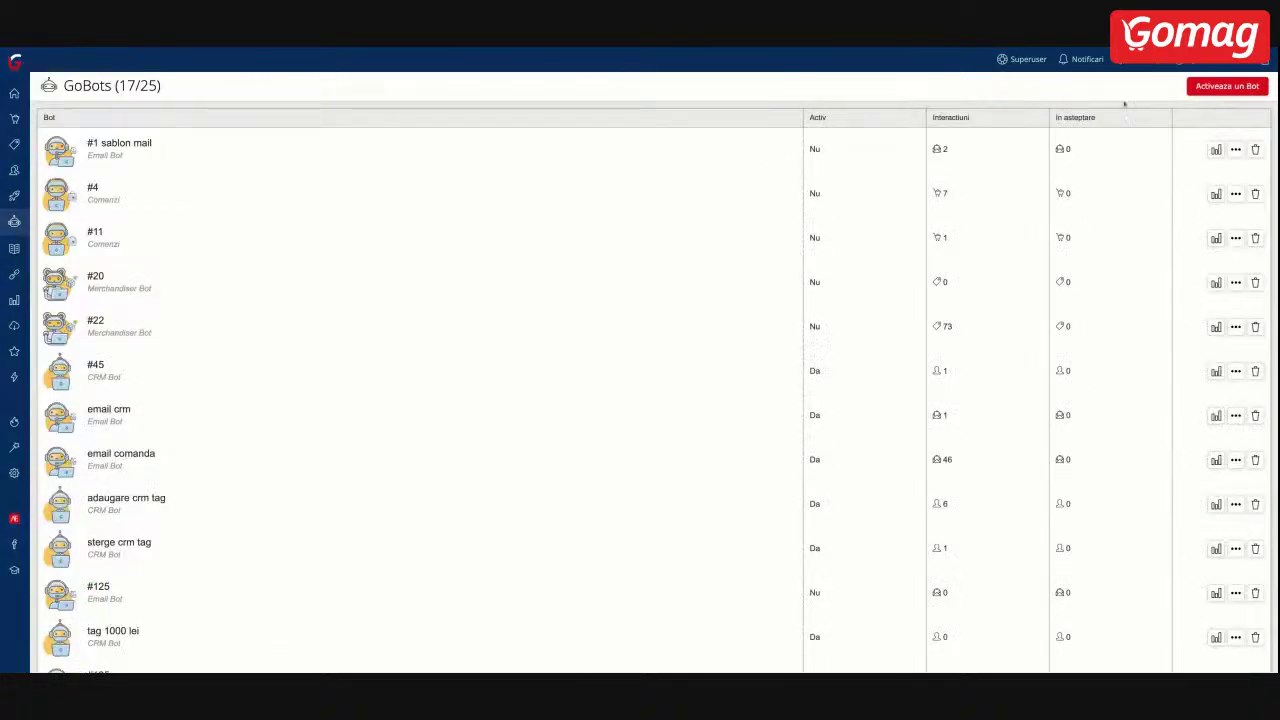
{"action": "left_click", "coordinate": [1207, 89]}
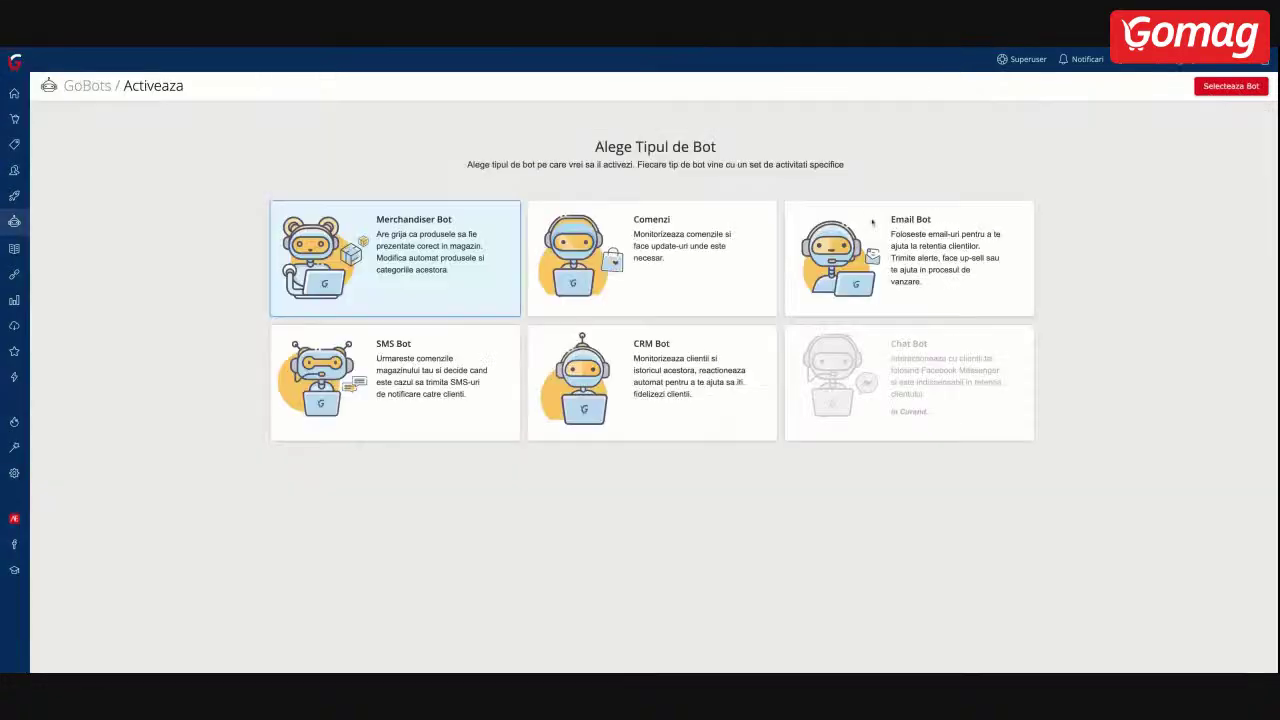
{"action": "left_click", "coordinate": [893, 265]}
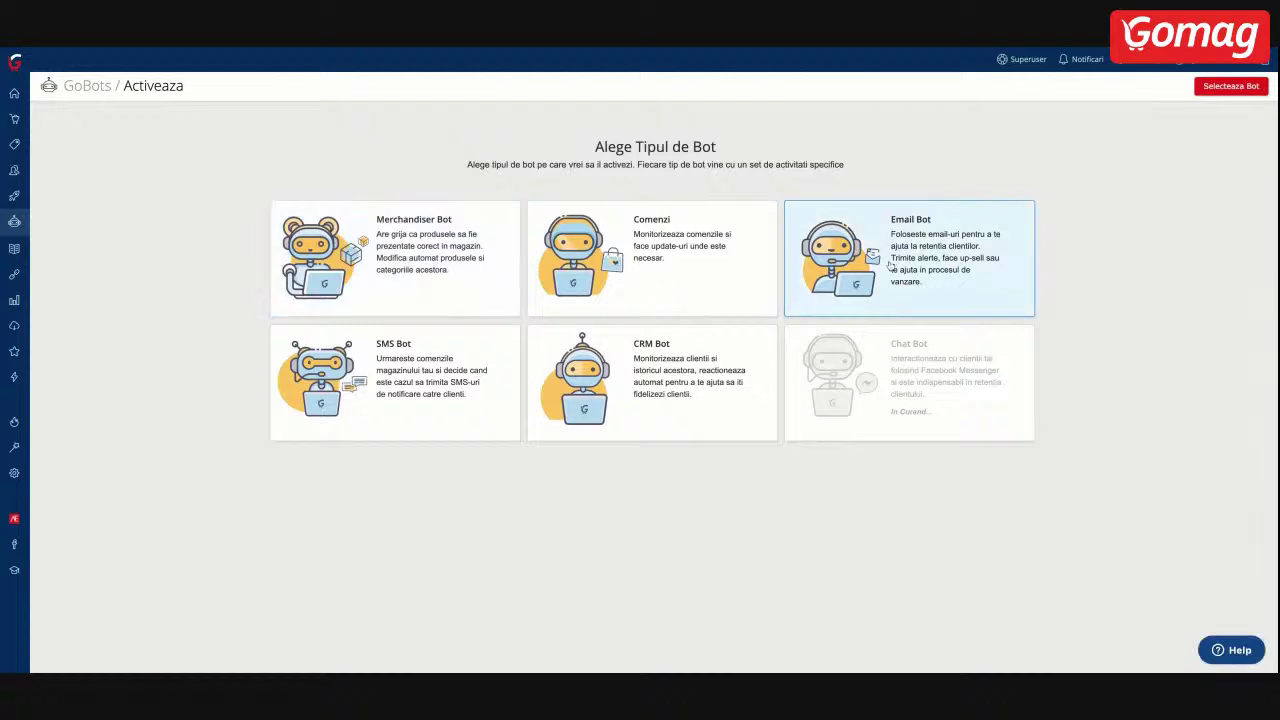
{"action": "left_click", "coordinate": [1238, 87]}
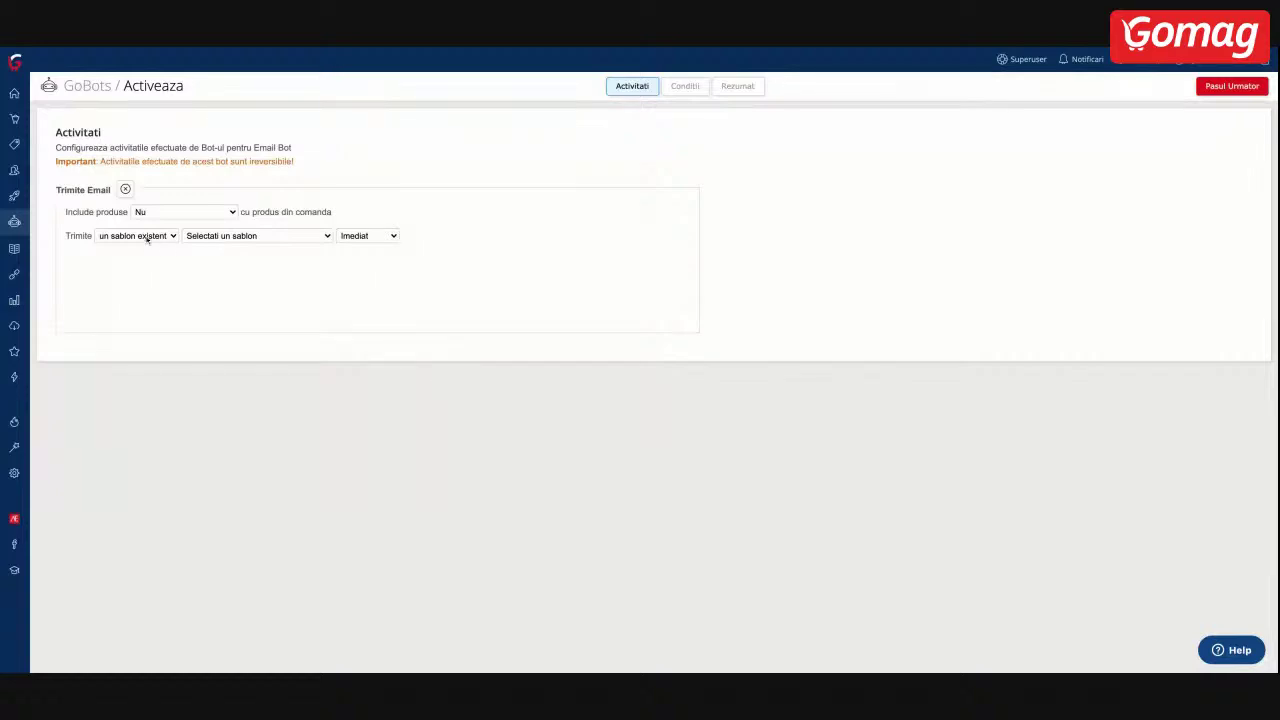
{"action": "left_click", "coordinate": [137, 236]}
{"action": "left_click", "coordinate": [135, 254]}
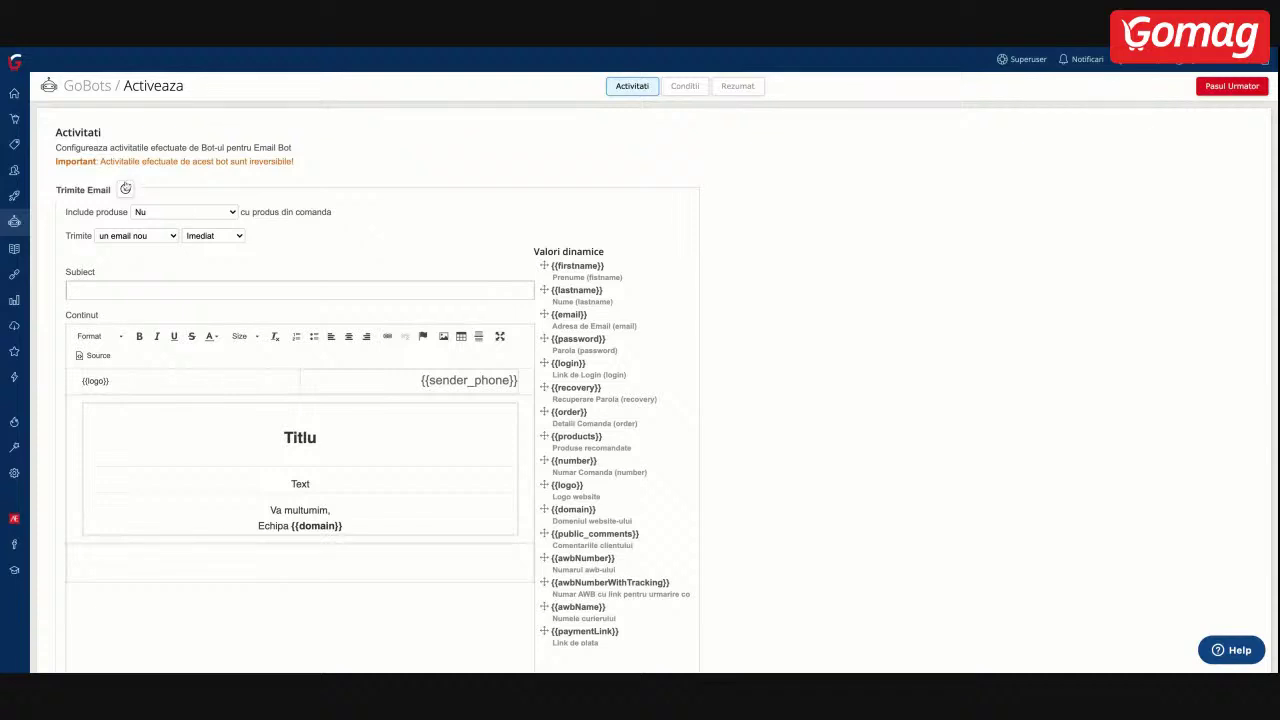
{"action": "key", "text": "Up"}
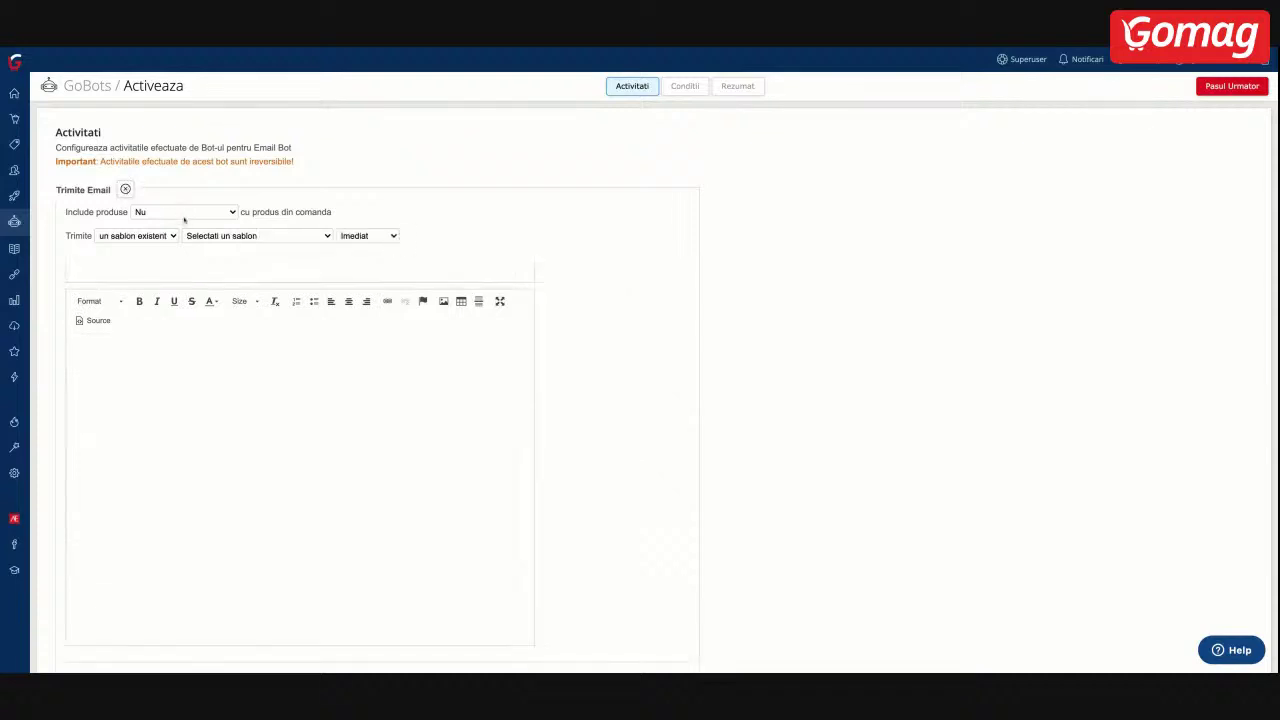
- Set the Trimite Email activity to include Din comanda products in un email nou, and continue to the activation conditions
{"action": "left_click", "coordinate": [184, 219]}
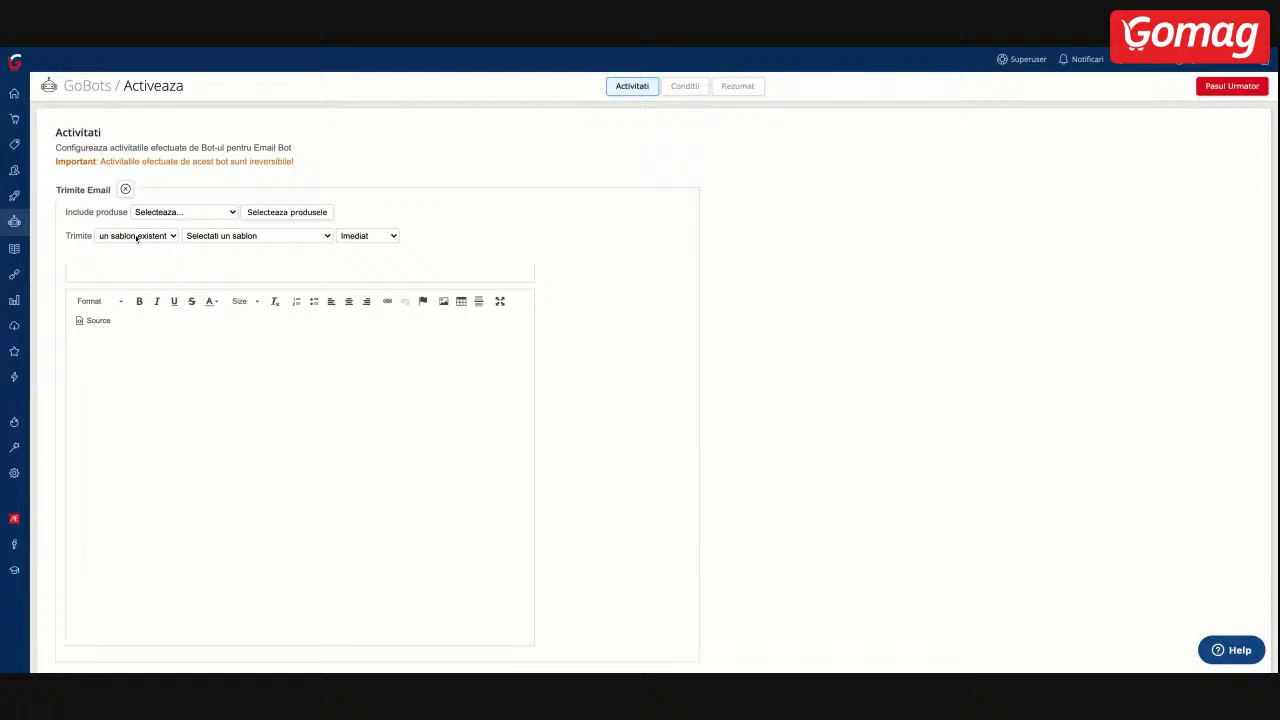
{"action": "left_click", "coordinate": [137, 238]}
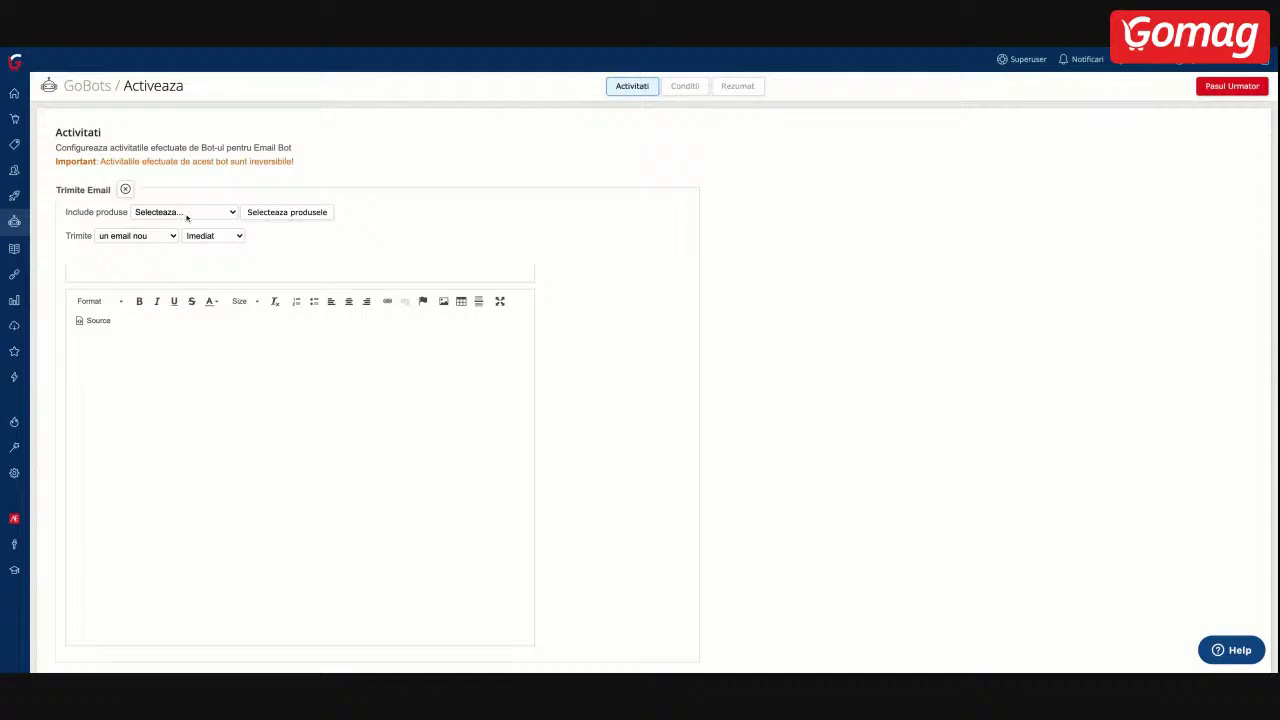
{"action": "left_click", "coordinate": [186, 216]}
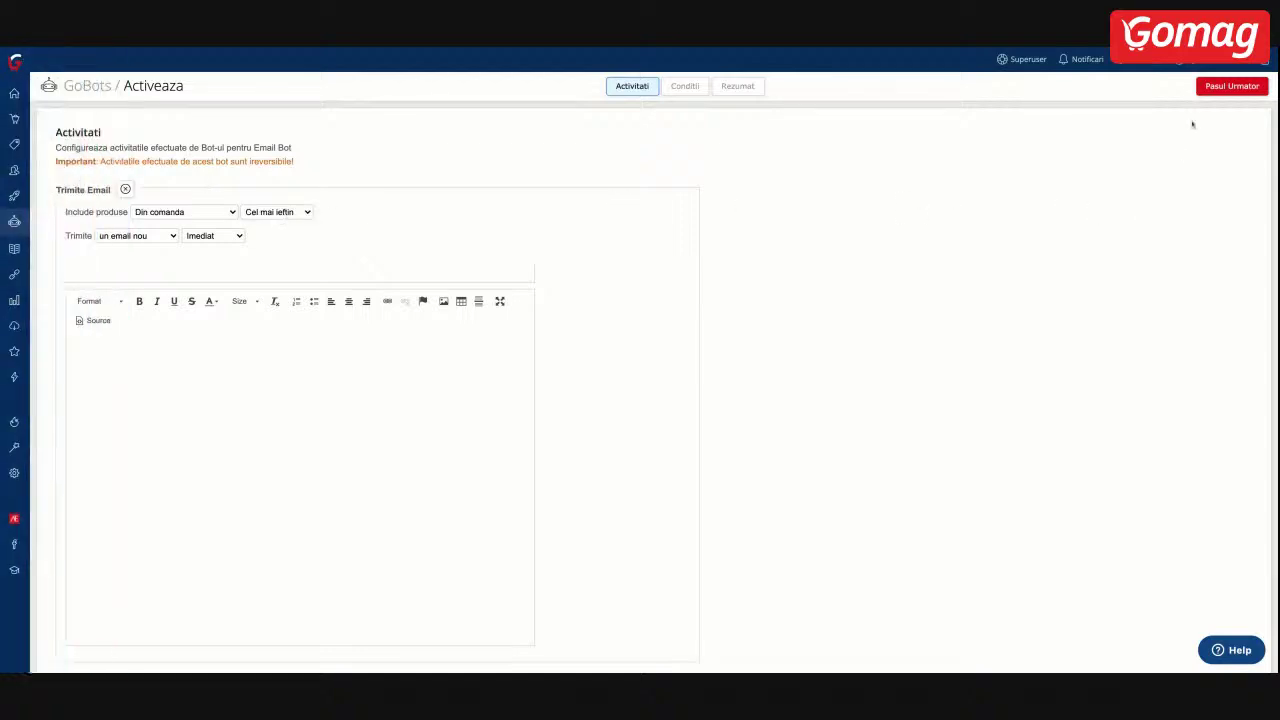
{"action": "left_click", "coordinate": [1232, 87]}
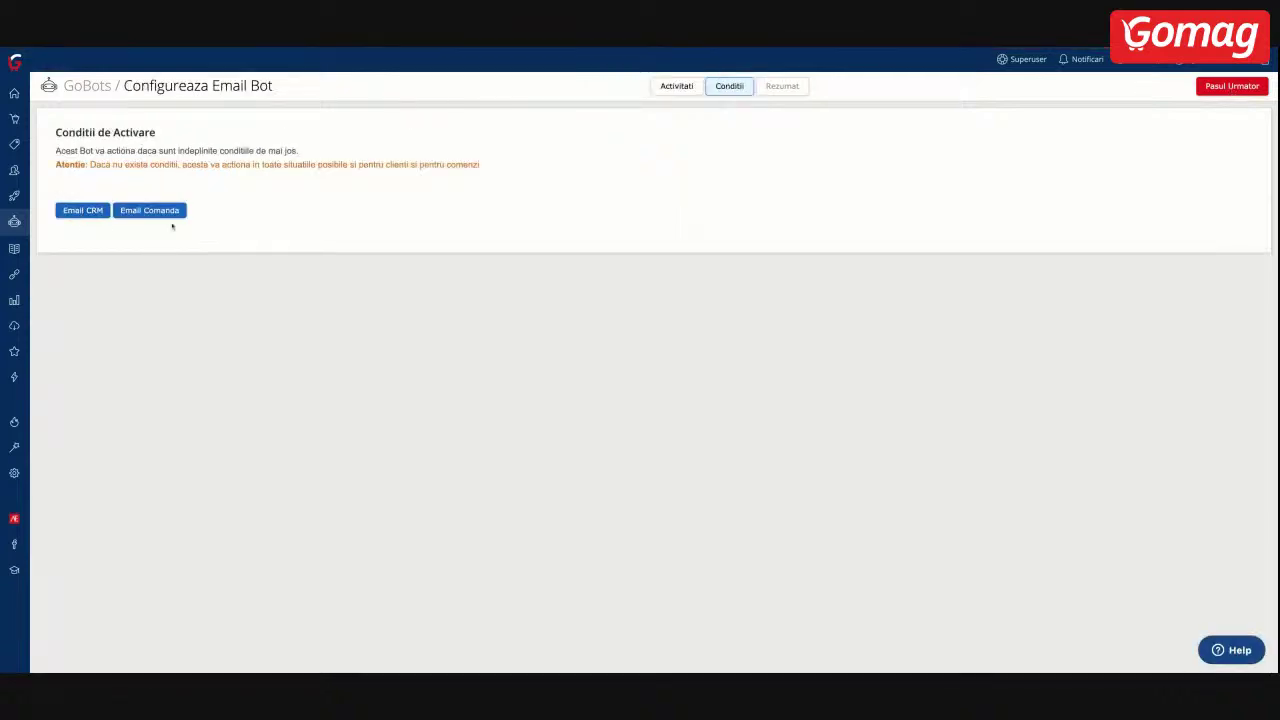
- Add the Email CRM condition Are adaugate tag-urile and view its client tag options without selecting any
{"action": "left_click", "coordinate": [86, 208]}
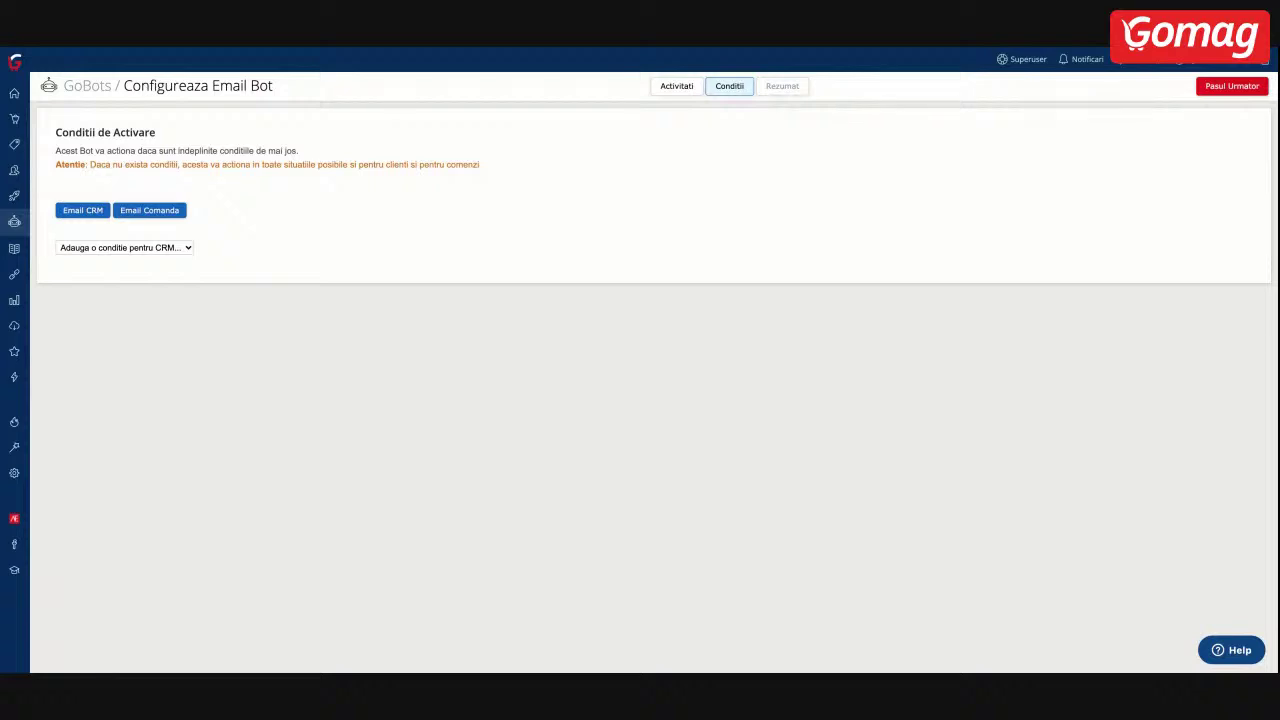
{"action": "left_click", "coordinate": [123, 297]}
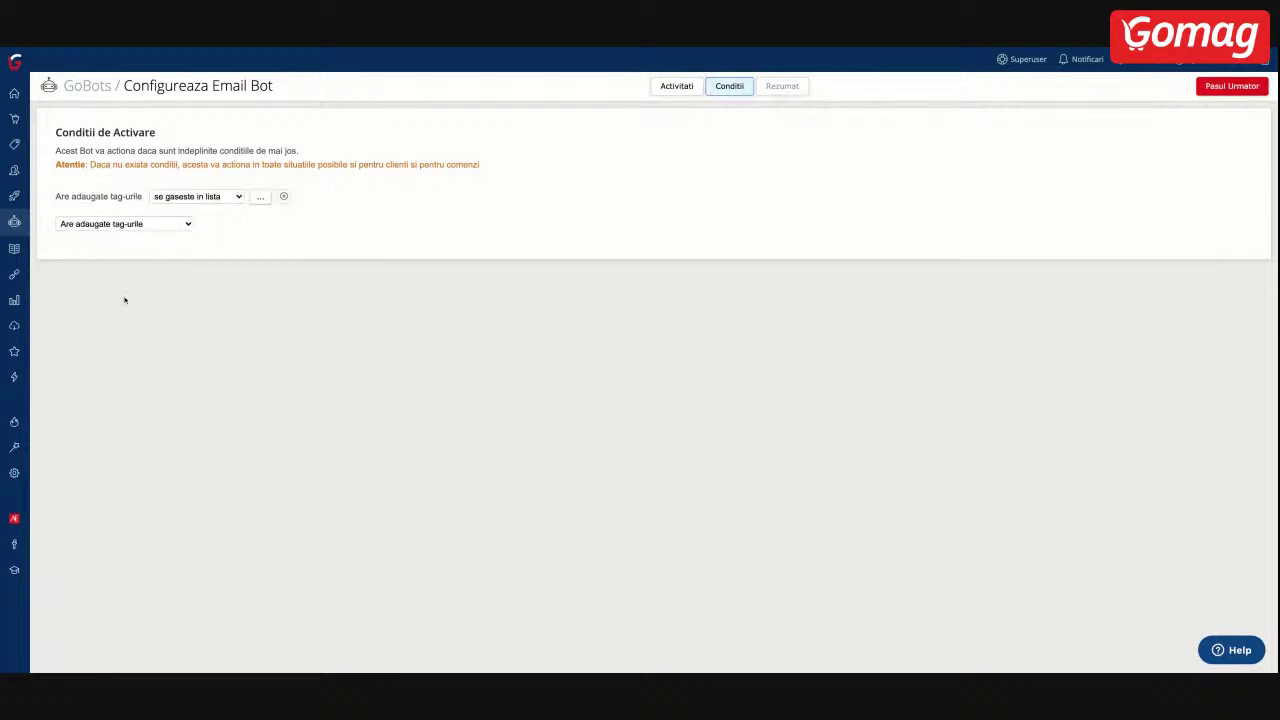
{"action": "left_click", "coordinate": [260, 197]}
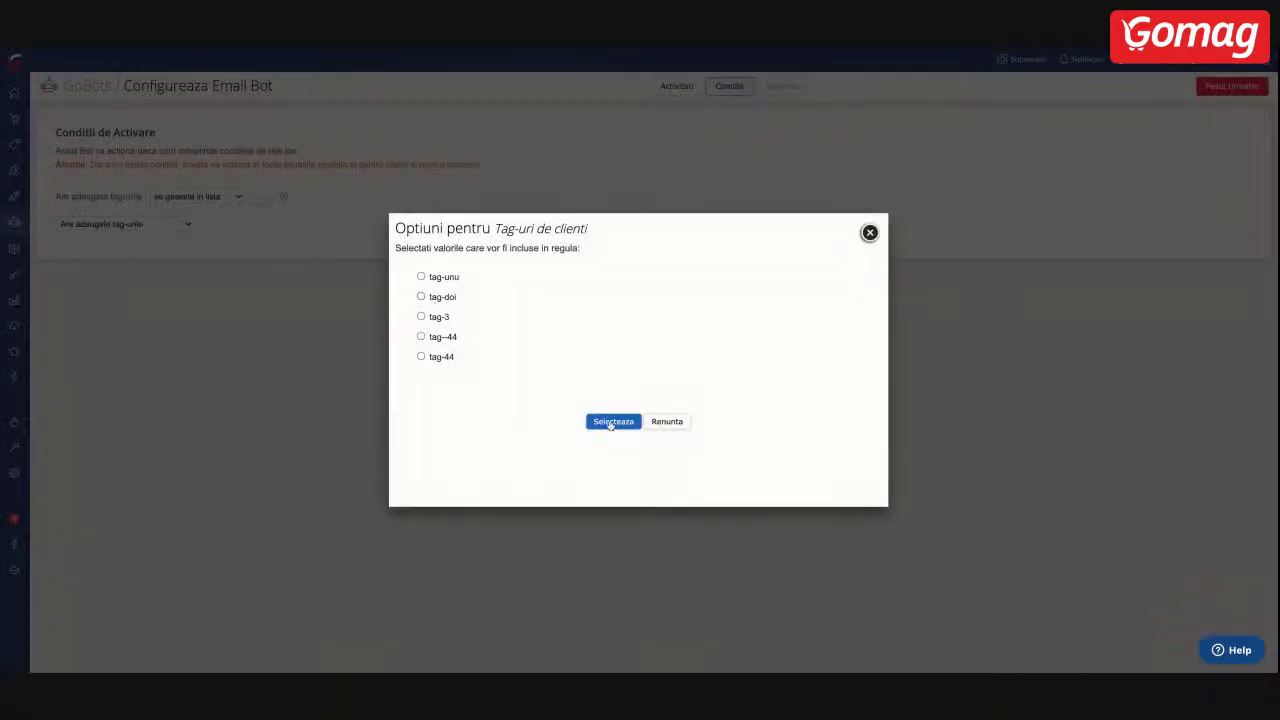
{"action": "left_click", "coordinate": [672, 431]}
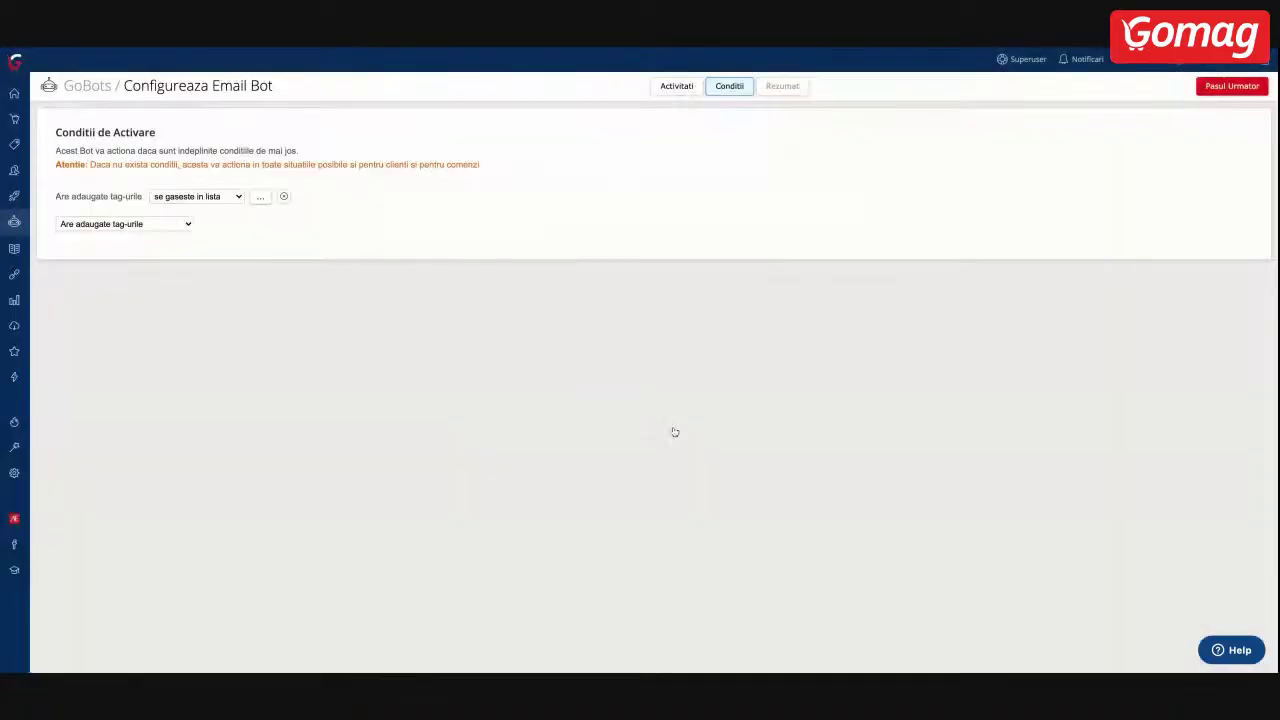